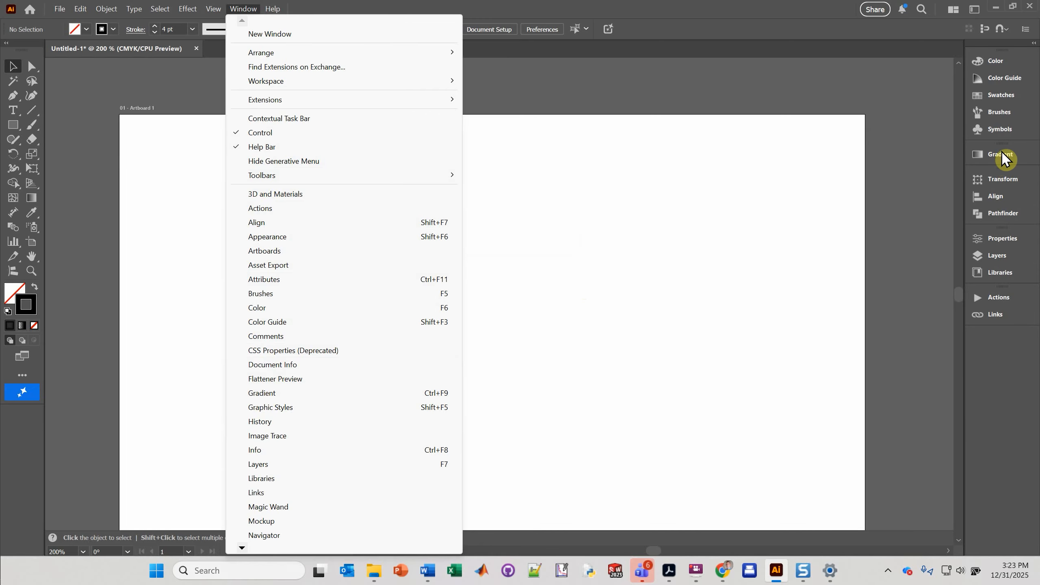
Step: Draw a curved open path with the Pen tool, running from lower left and bending up to a point at upper right
left_click(579, 10)
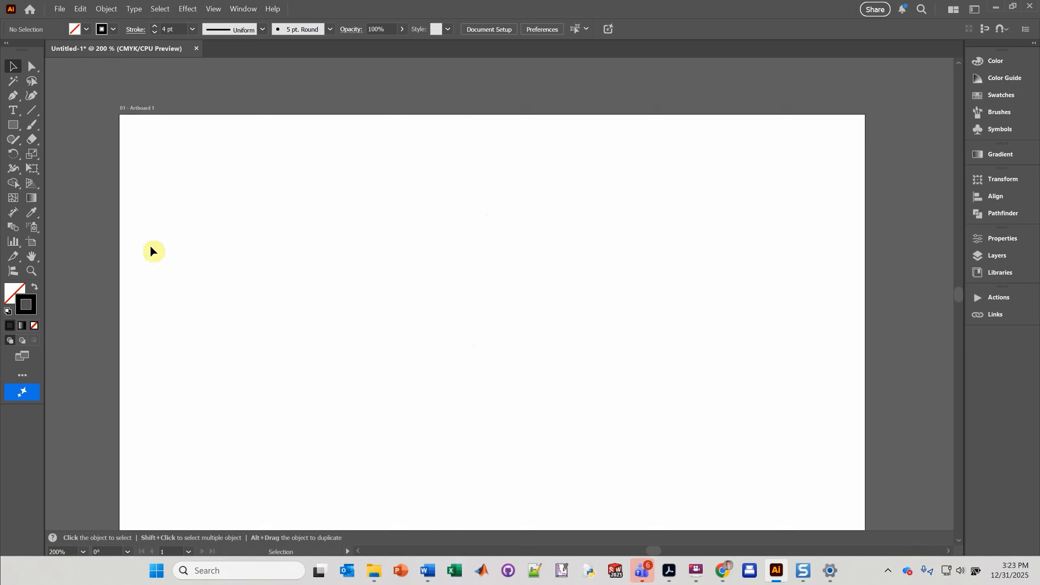
left_click(12, 97)
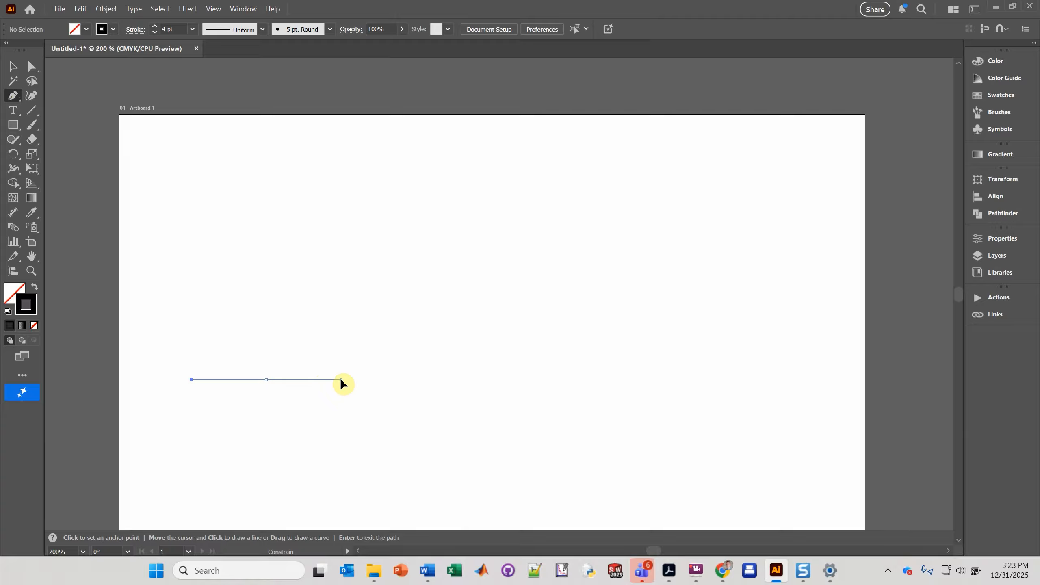
left_click(340, 379, "shift")
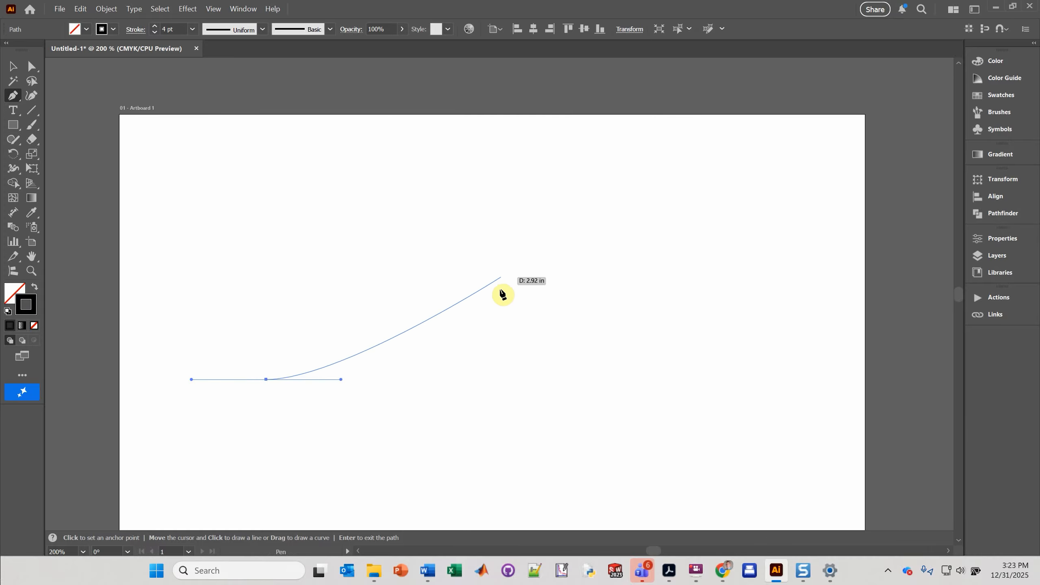
left_click_drag(502, 235, 502, 149)
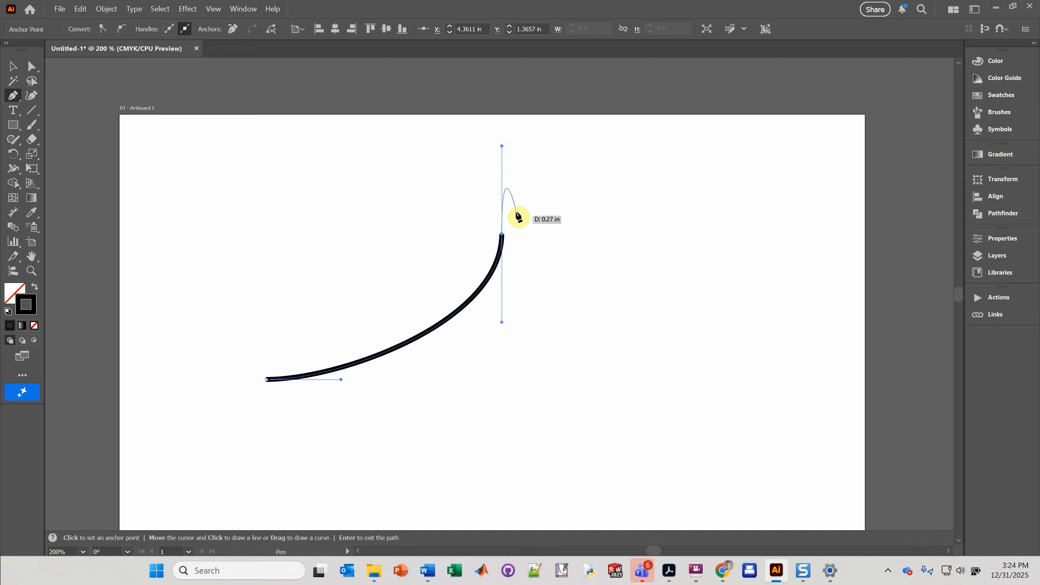
key("Return")
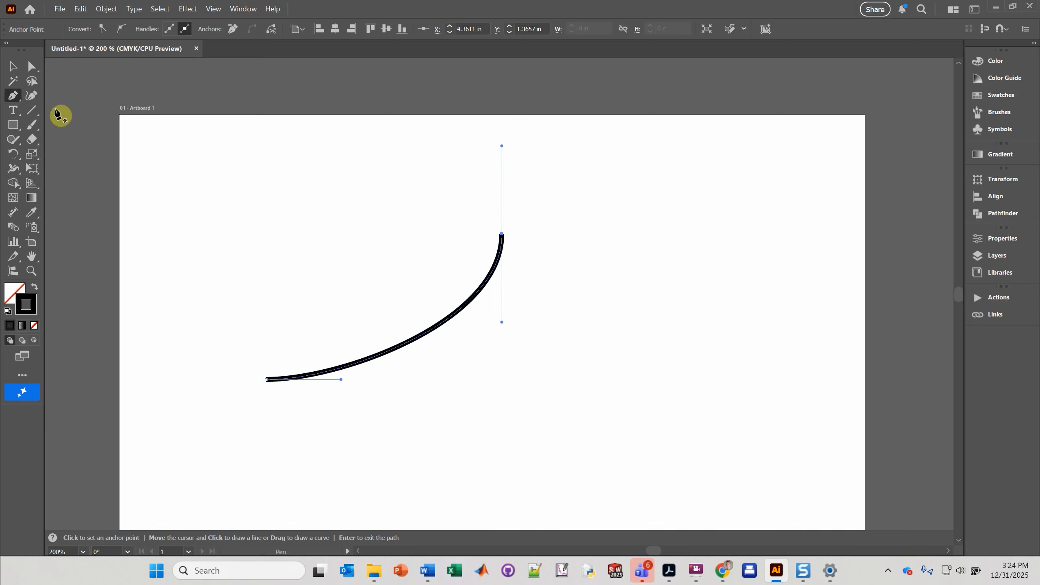
Step: Select the curved path and try lowering its stroke weight to 1 pt before returning it to 4 pt
left_click(12, 67)
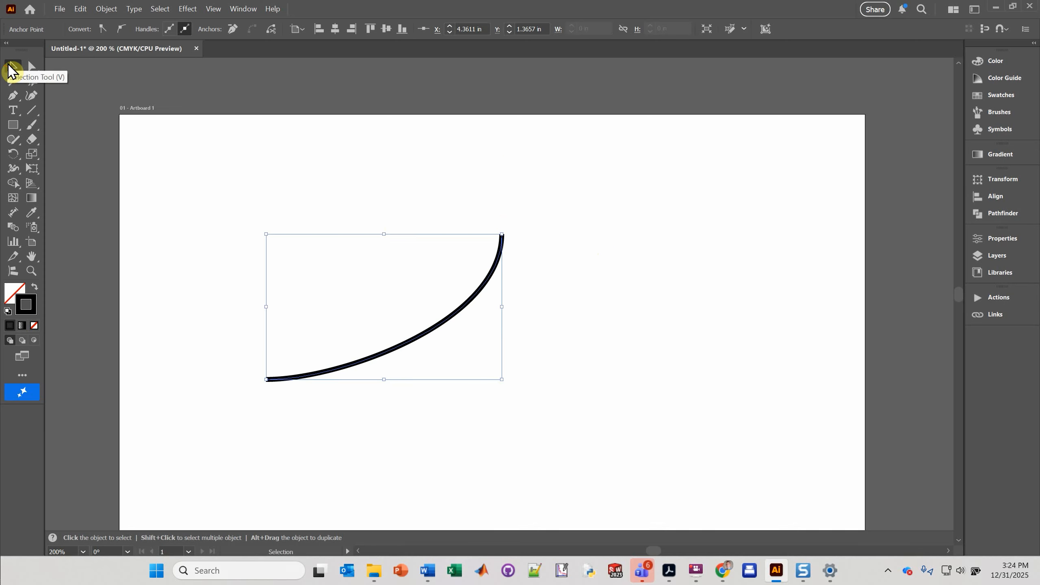
left_click(174, 278)
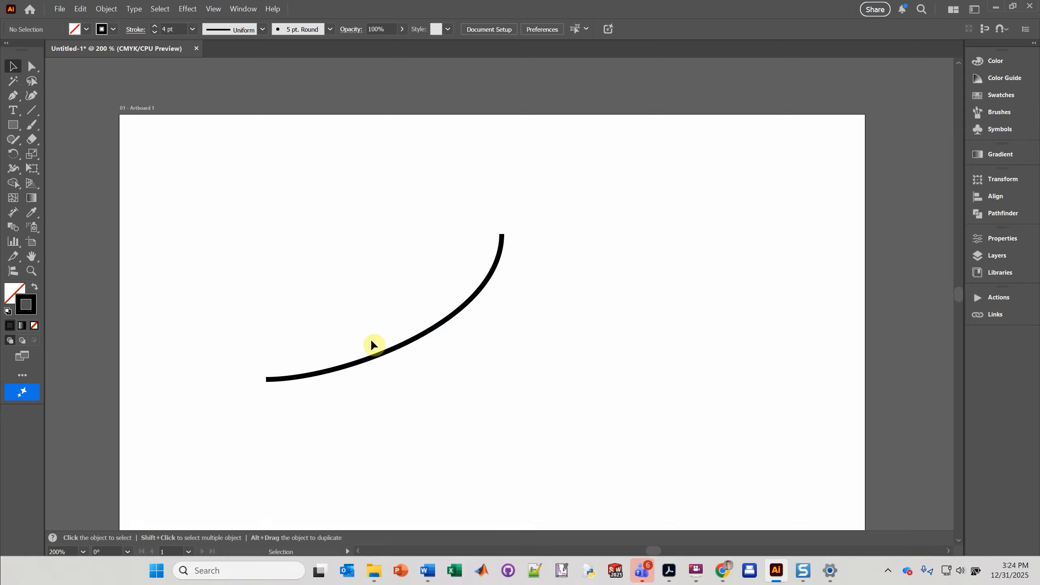
left_click(377, 355)
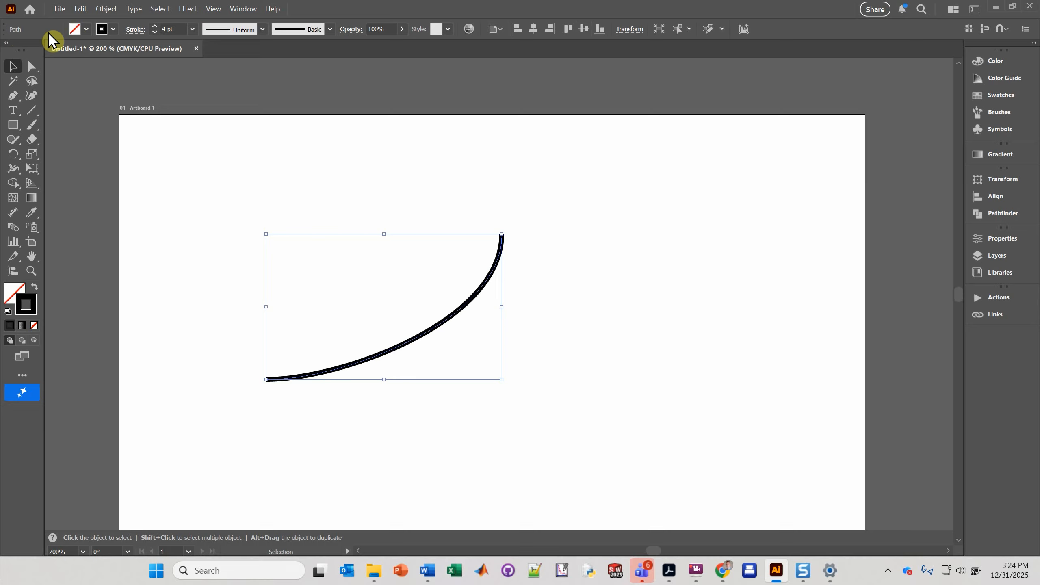
left_click(155, 33)
left_click(155, 33)
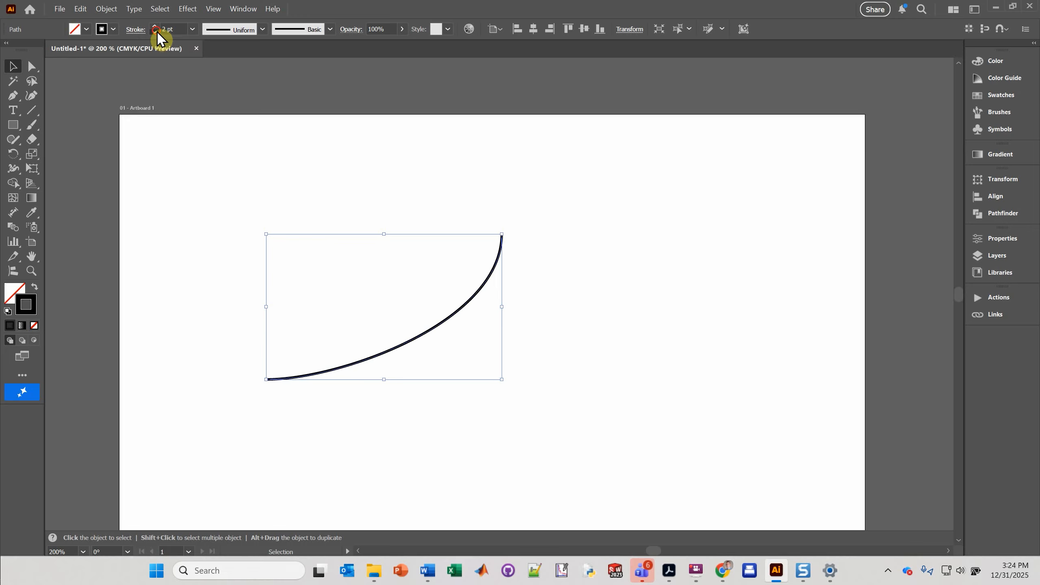
left_click(155, 33)
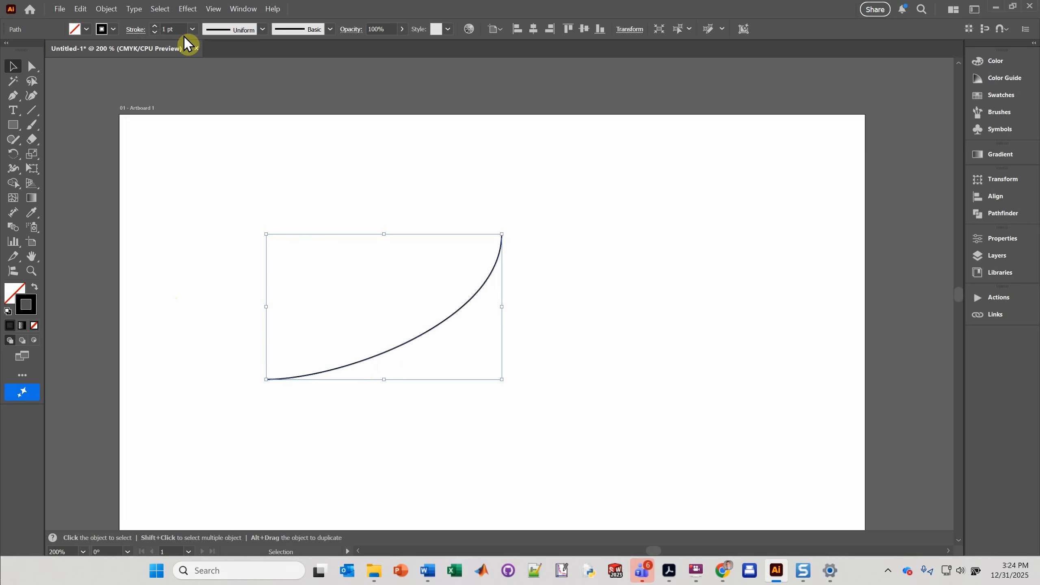
left_click(155, 26)
left_click(155, 26)
left_click(155, 27)
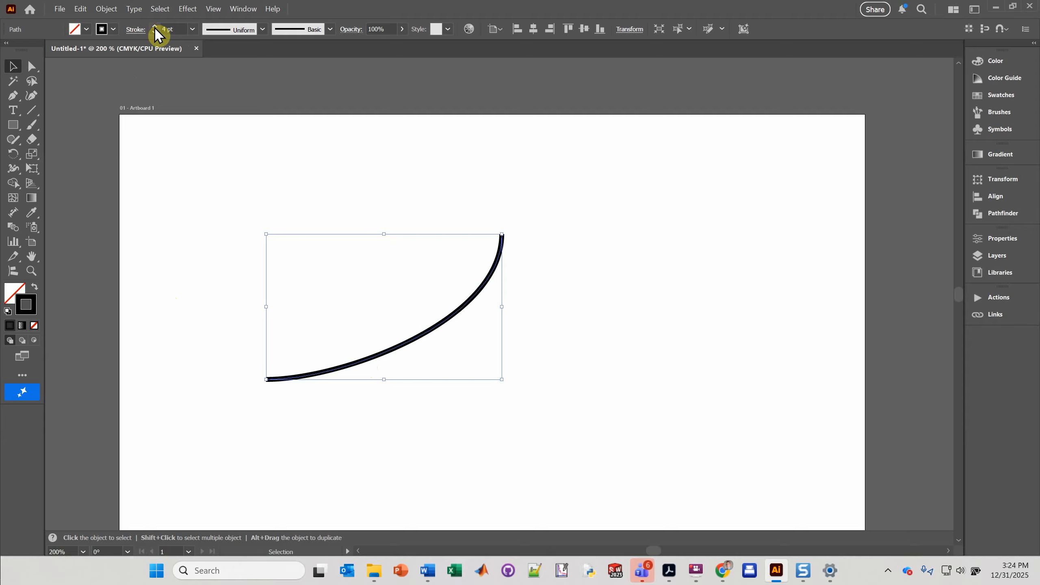
Step: Add Arrow 7 as the end arrowhead of the path and scale that arrowhead to 50%
left_click(132, 32)
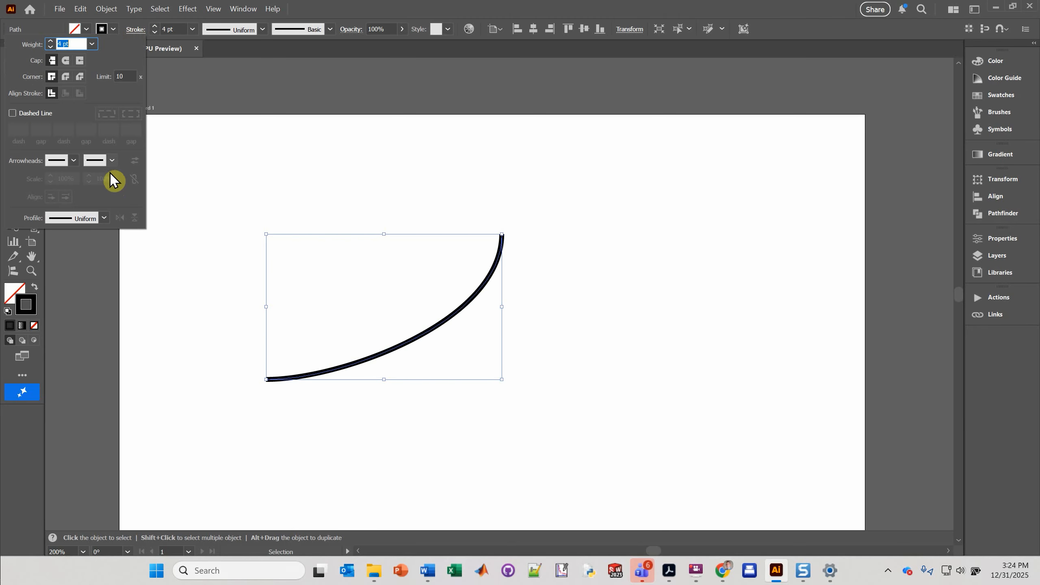
left_click(111, 161)
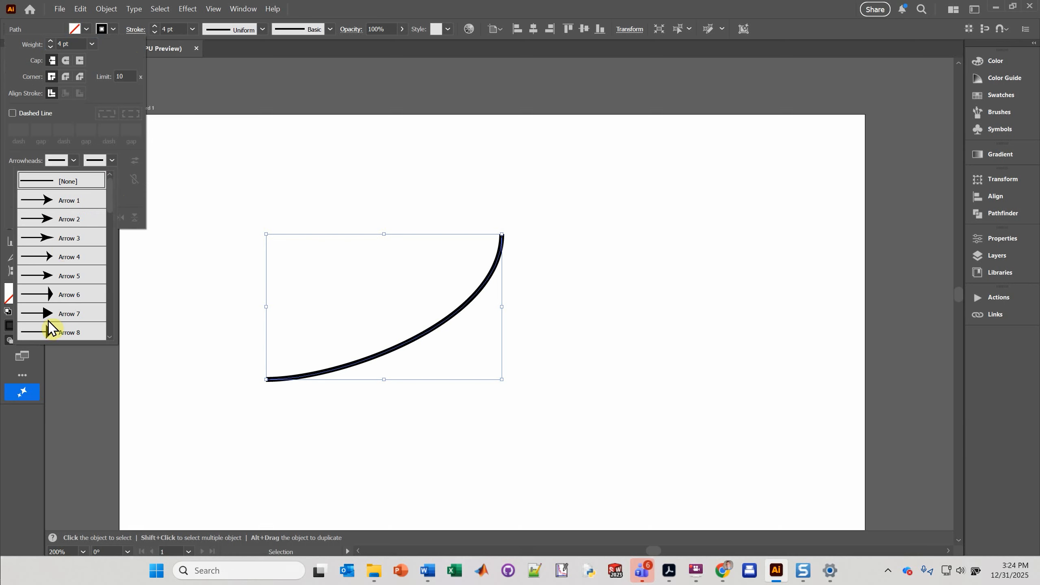
left_click(47, 313)
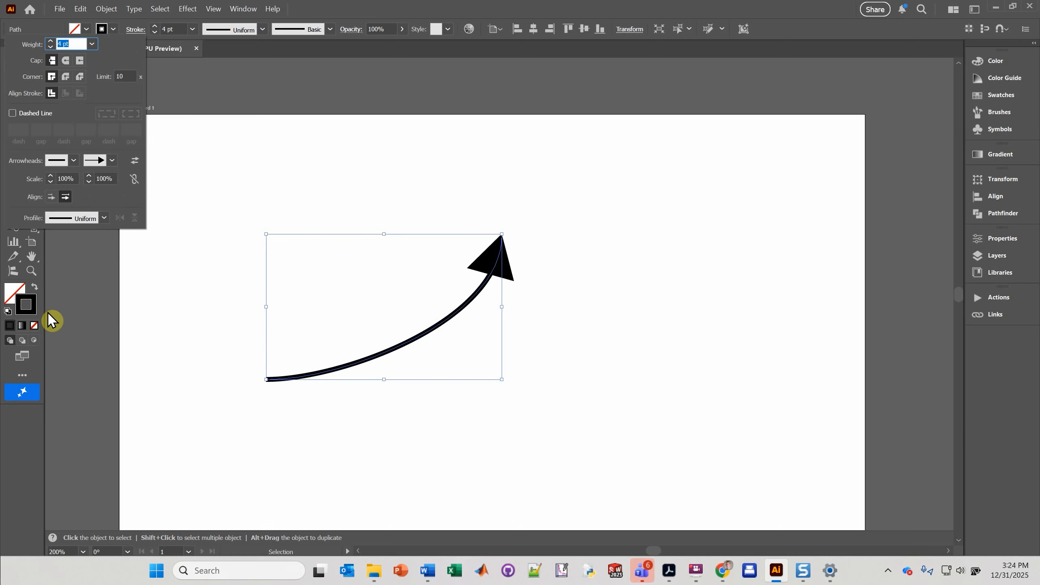
left_click(112, 179)
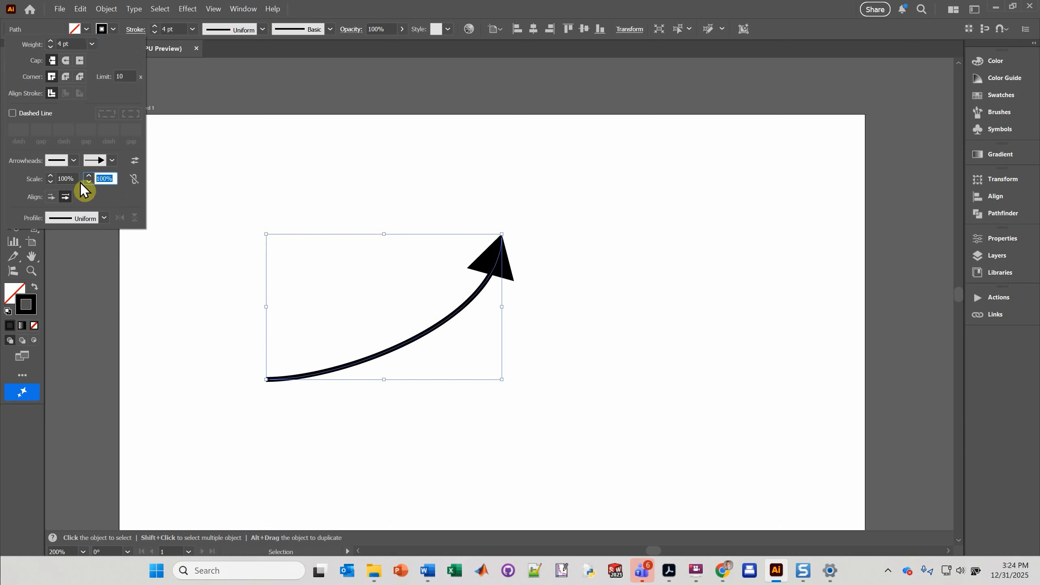
type("50")
key("Return")
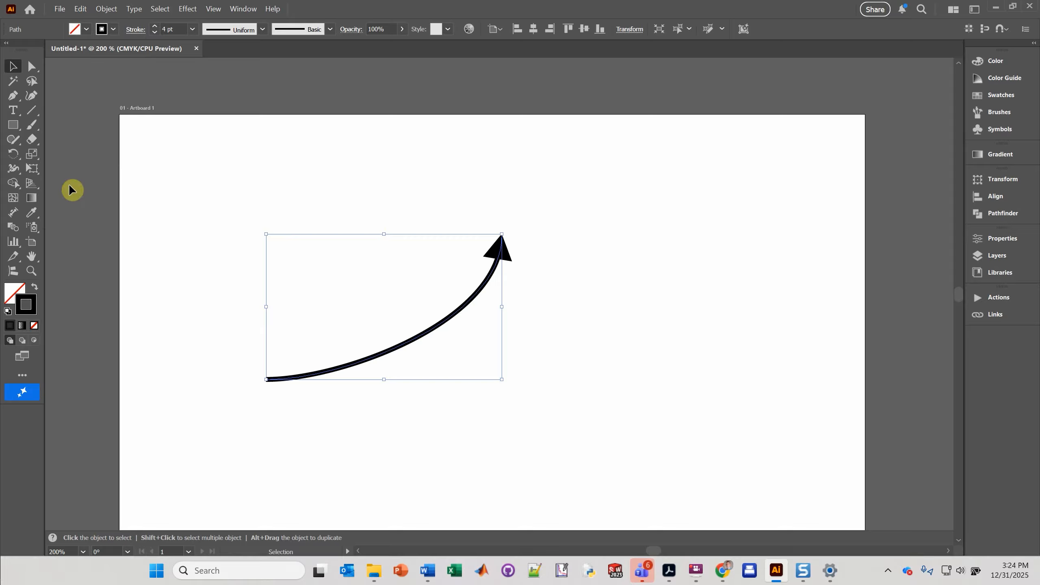
Step: Lengthen the lower direction handle of the path's top end anchor slightly, then reselect the whole path
left_click(31, 68)
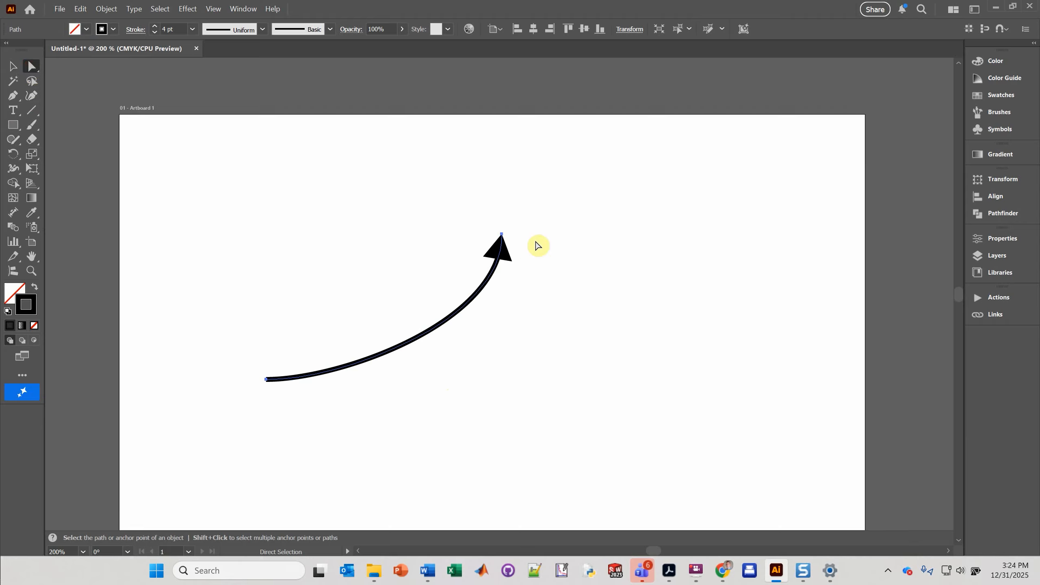
left_click(502, 234)
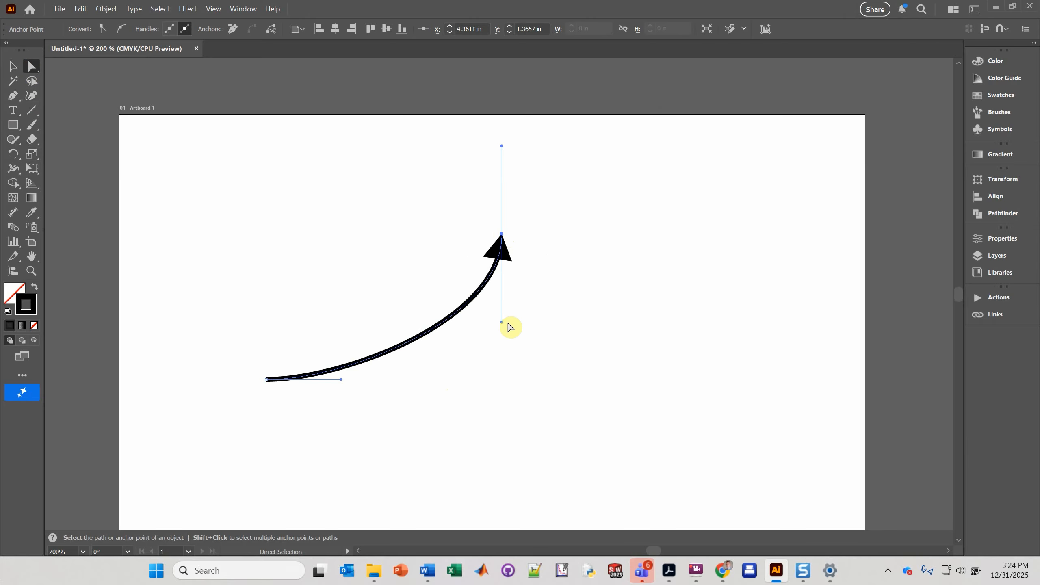
left_click_drag(502, 322, 502, 356)
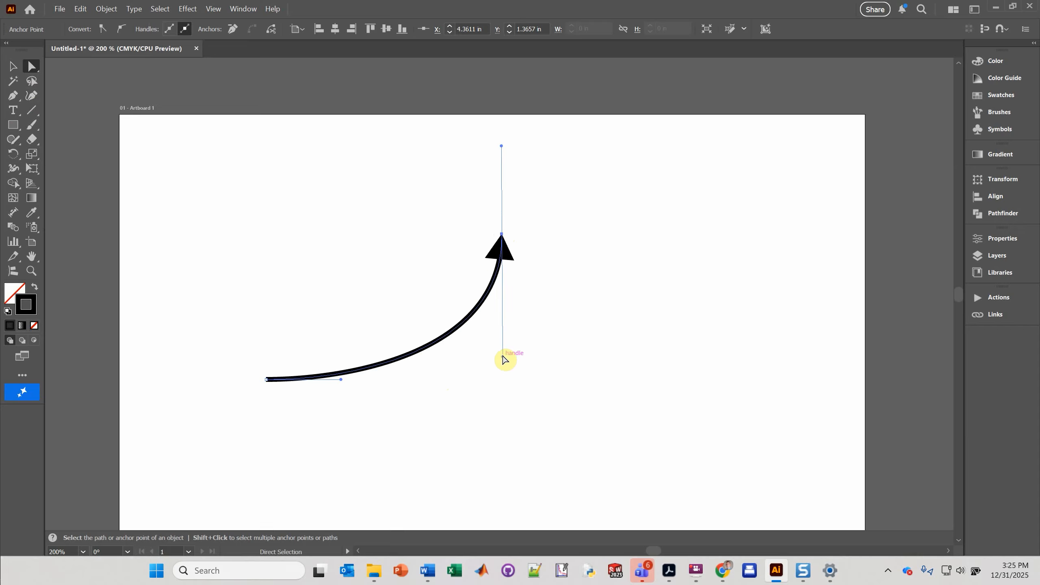
left_click(12, 66)
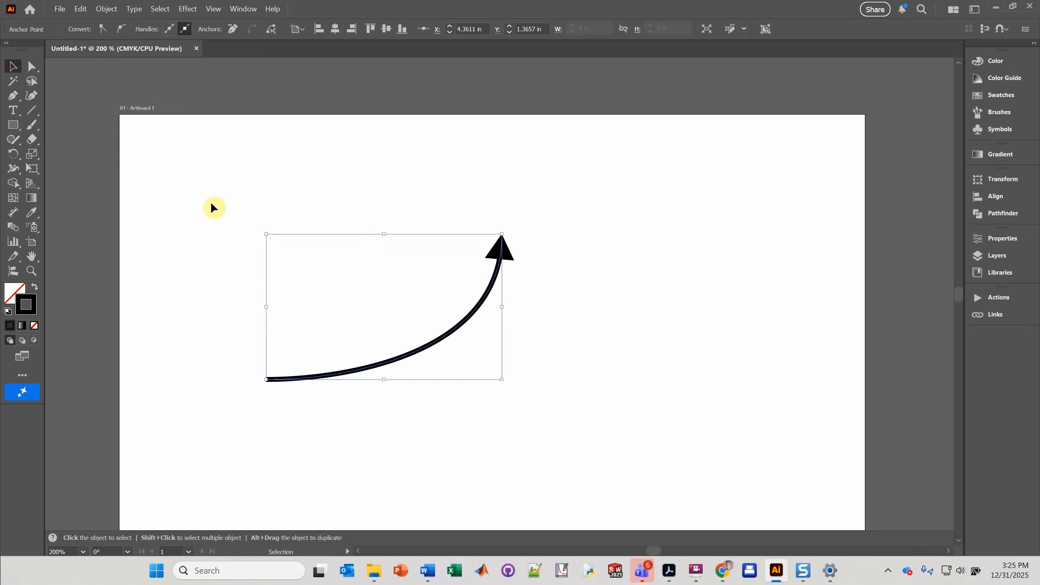
Step: Apply a linear gradient to the path's stroke and reverse the gradient's direction
left_click(997, 157)
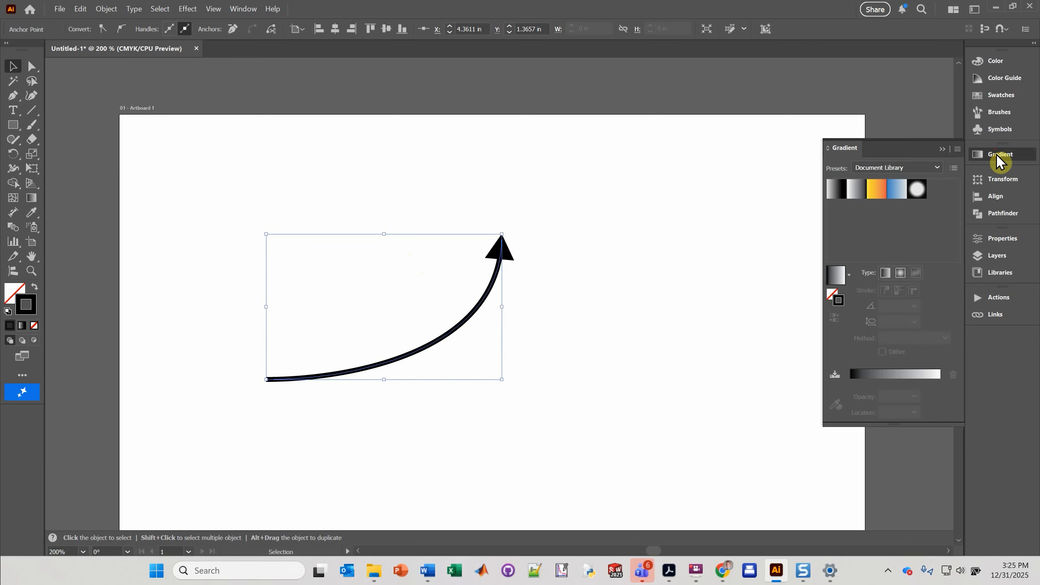
left_click(833, 299)
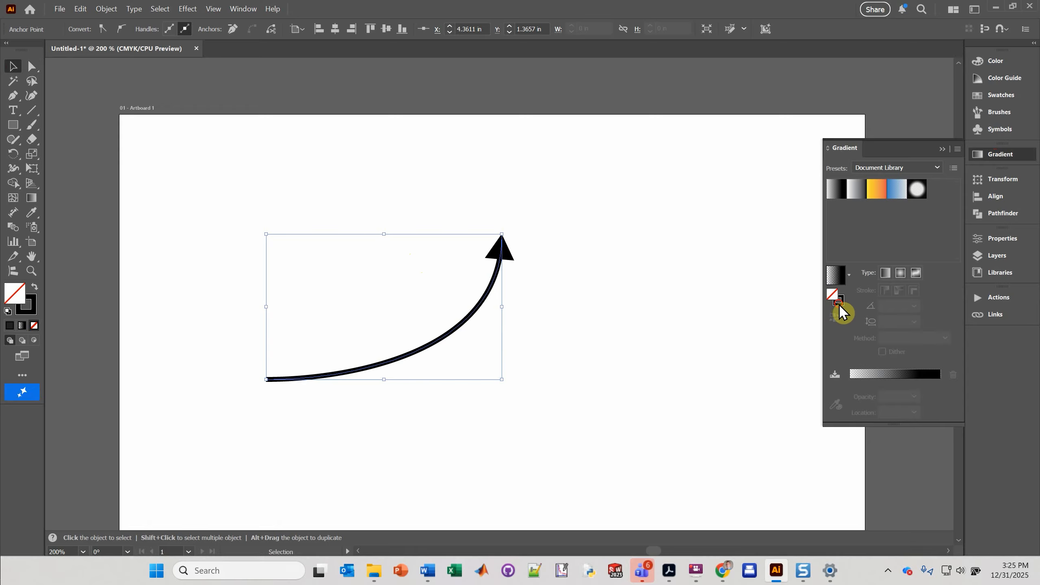
left_click(838, 304)
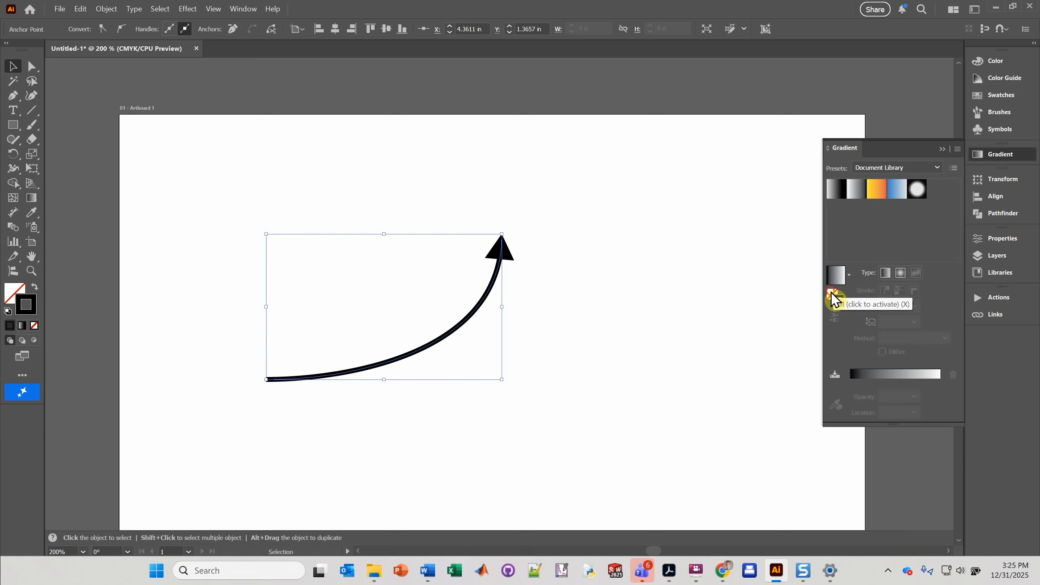
left_click(833, 298)
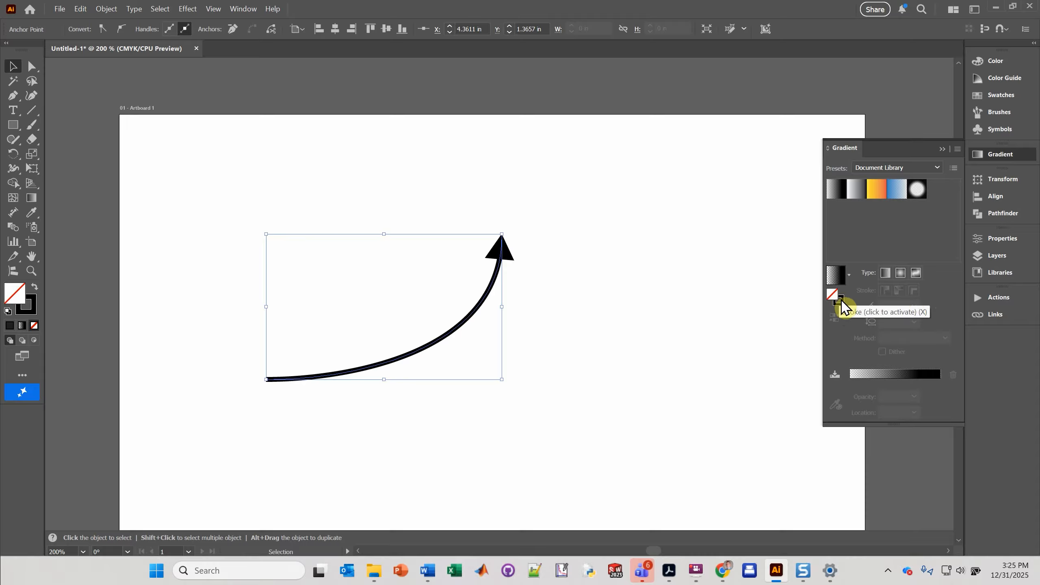
left_click(842, 305)
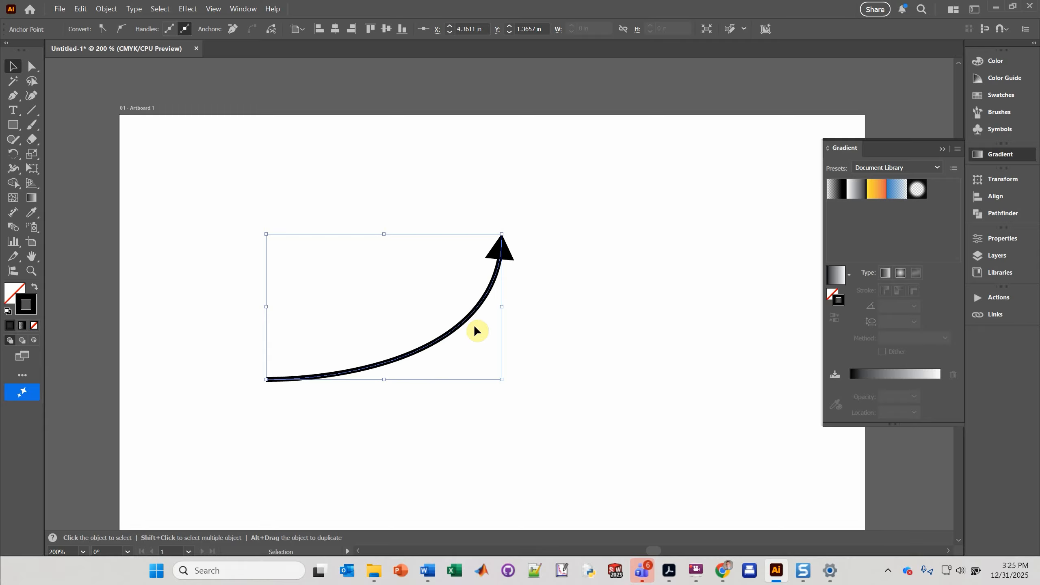
left_click(886, 274)
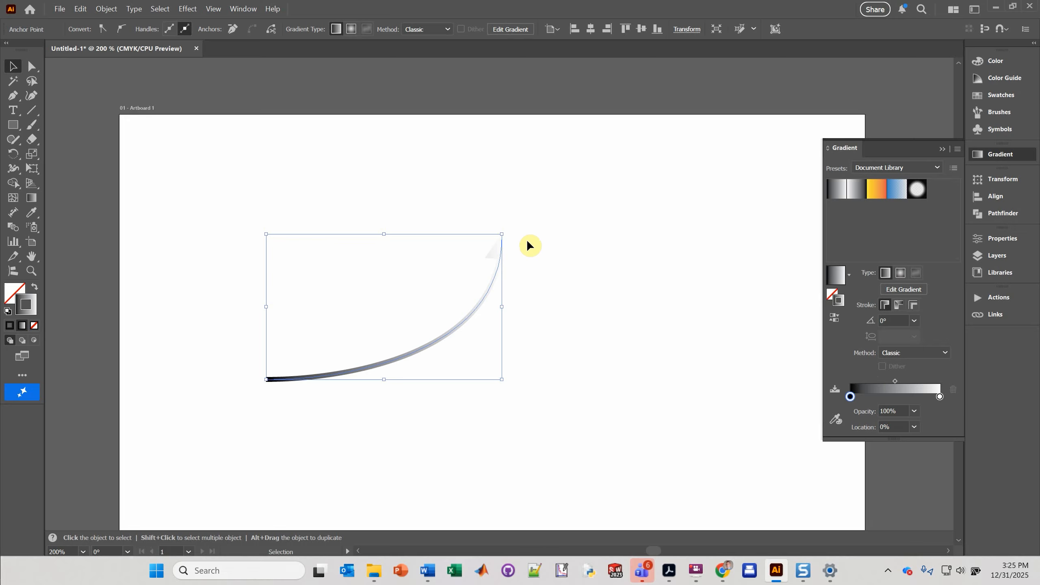
left_click(835, 319)
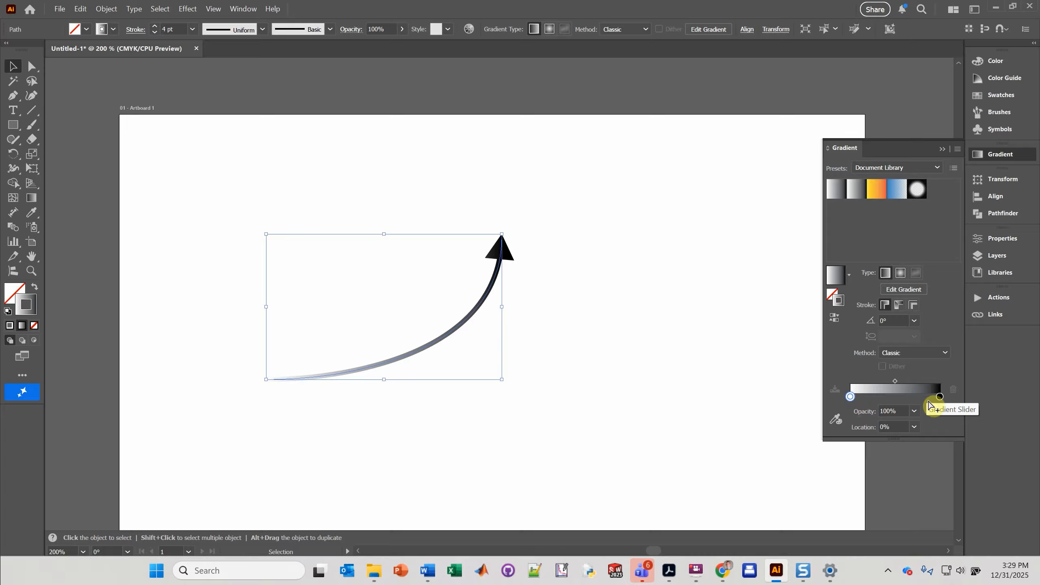
Step: Set the gradient's starting stop to black with 0% opacity
double_click(939, 397)
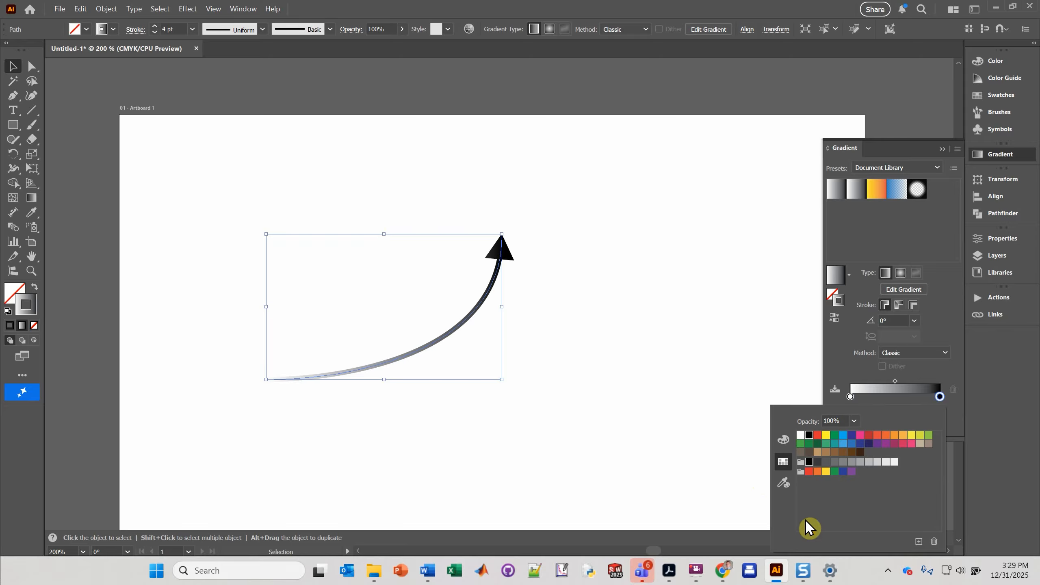
left_click(846, 372)
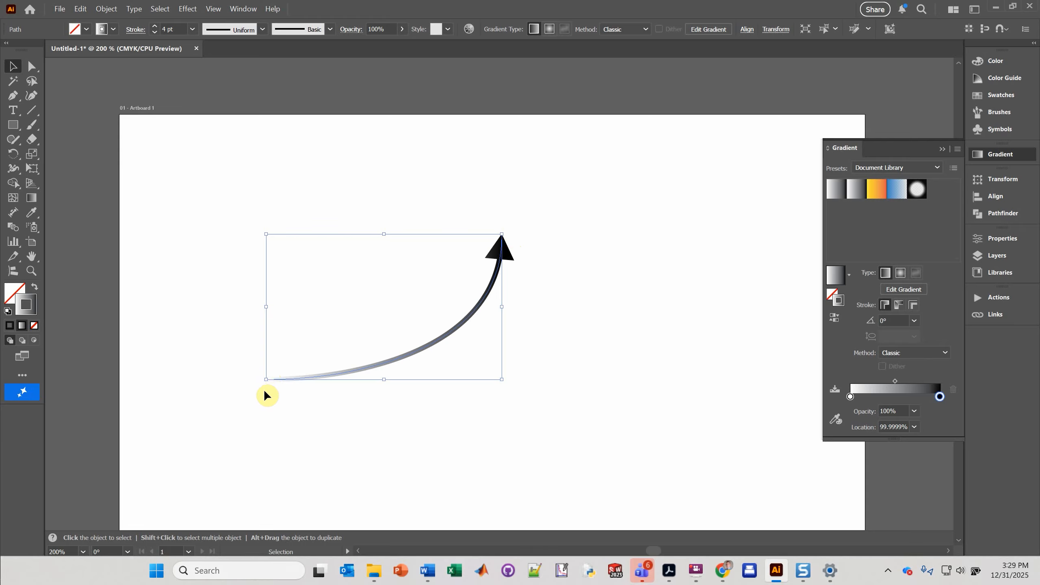
left_click(850, 395)
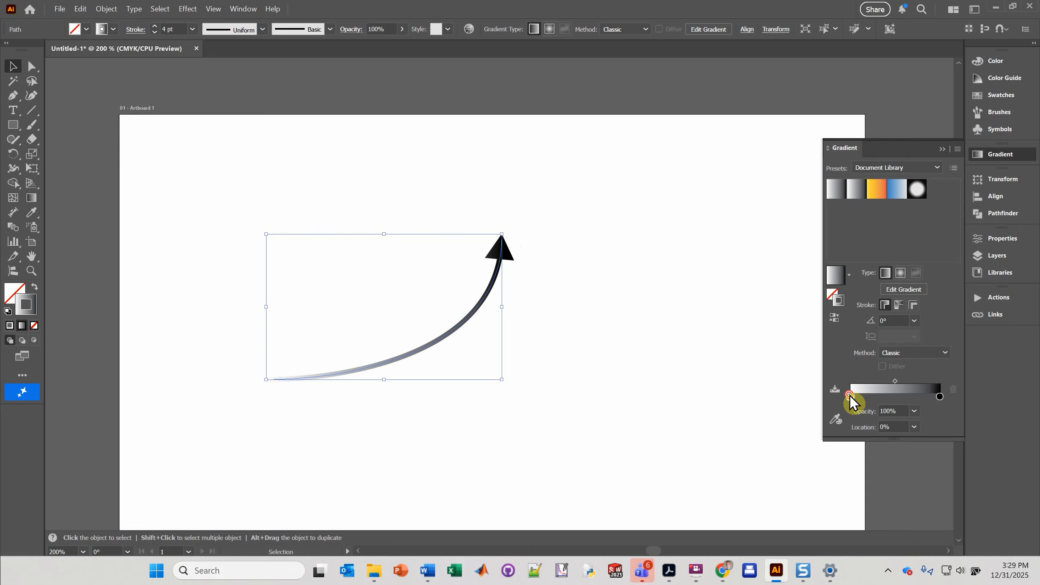
double_click(849, 396)
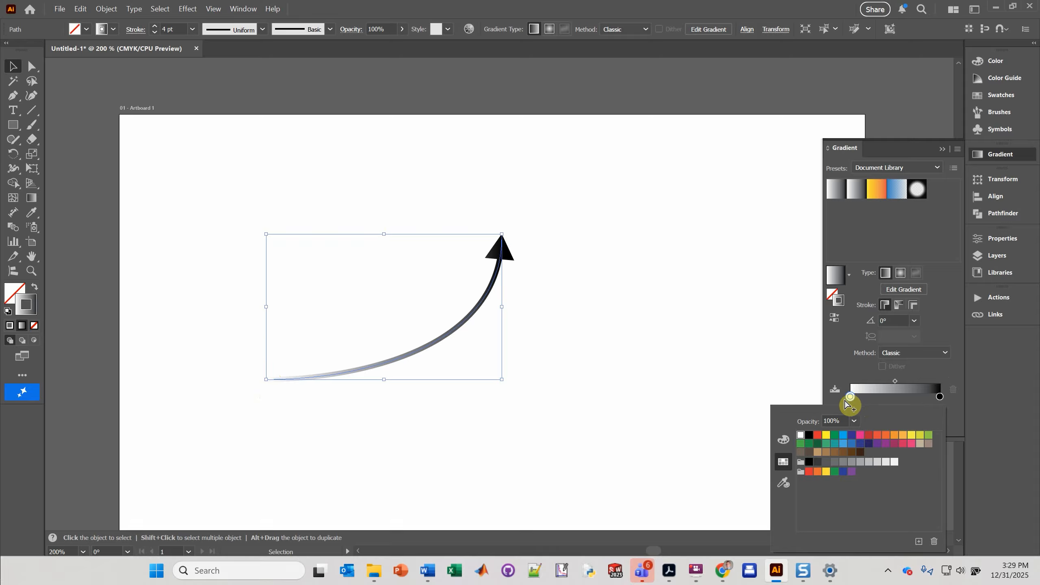
left_click(809, 435)
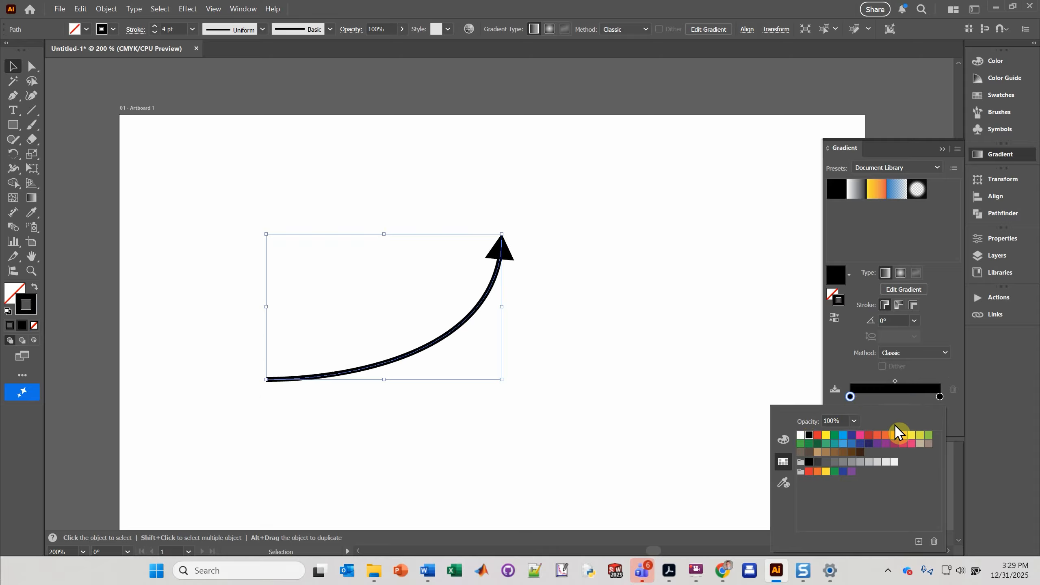
left_click(843, 420)
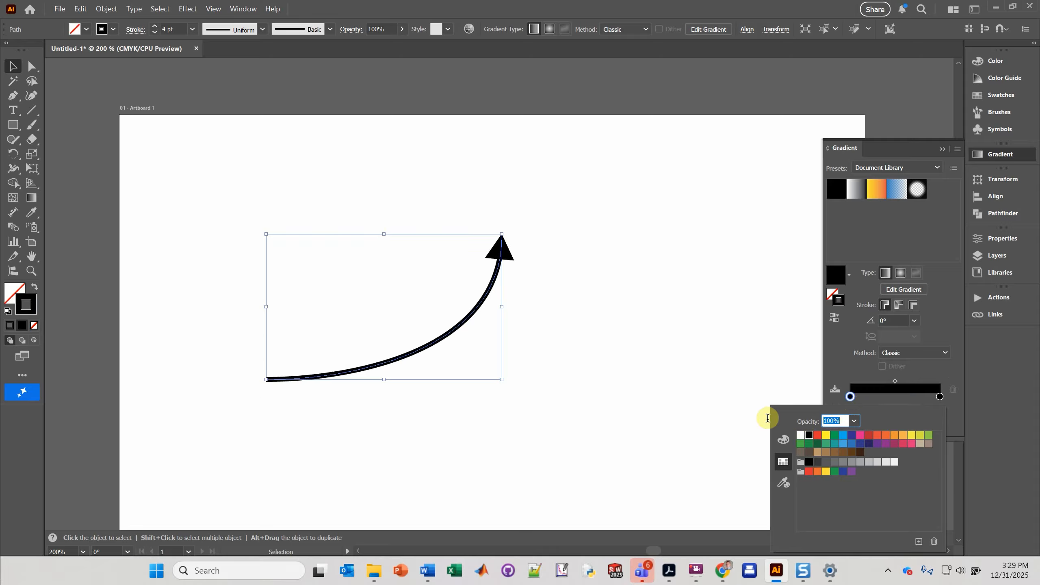
type("0")
key("Return")
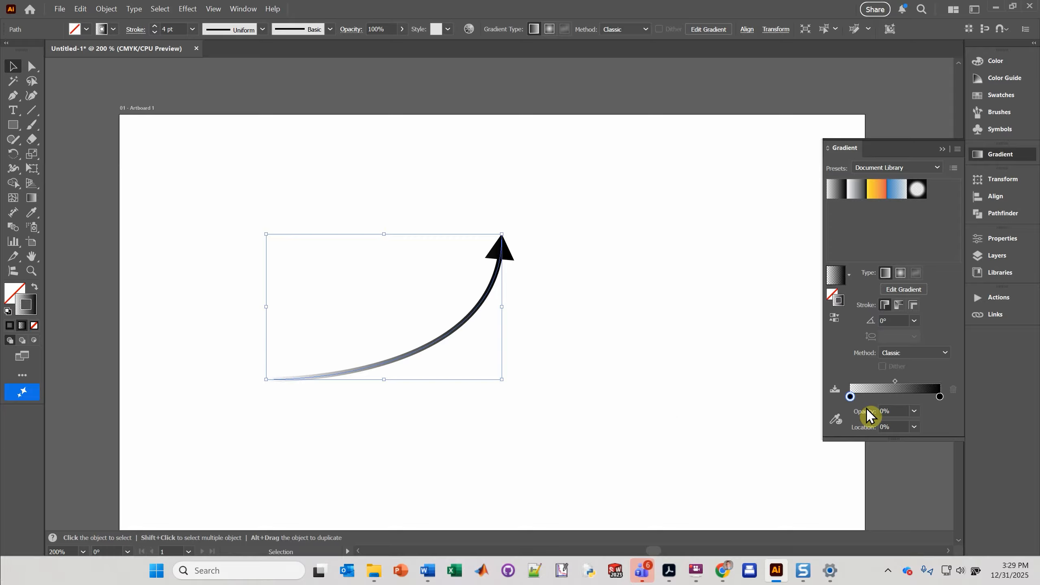
Step: Set the gradient's starting stop to white with 100% opacity
double_click(849, 397)
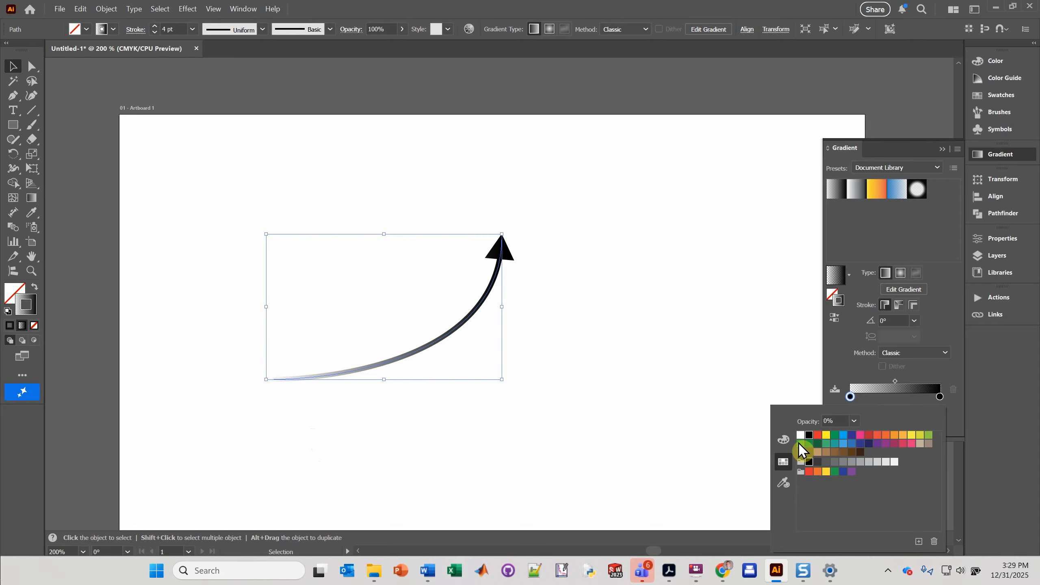
left_click(799, 436)
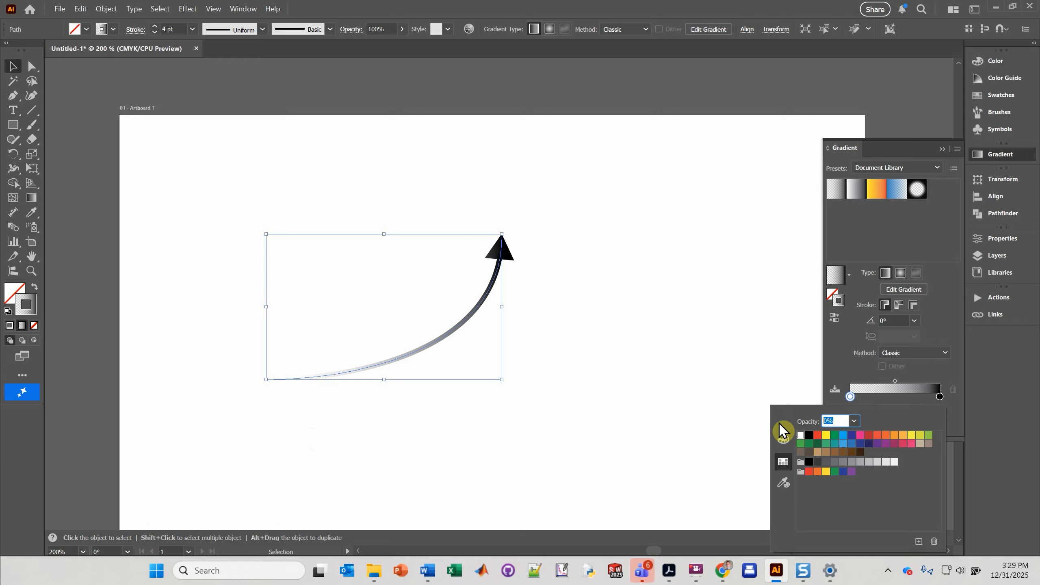
type("100")
key("Return")
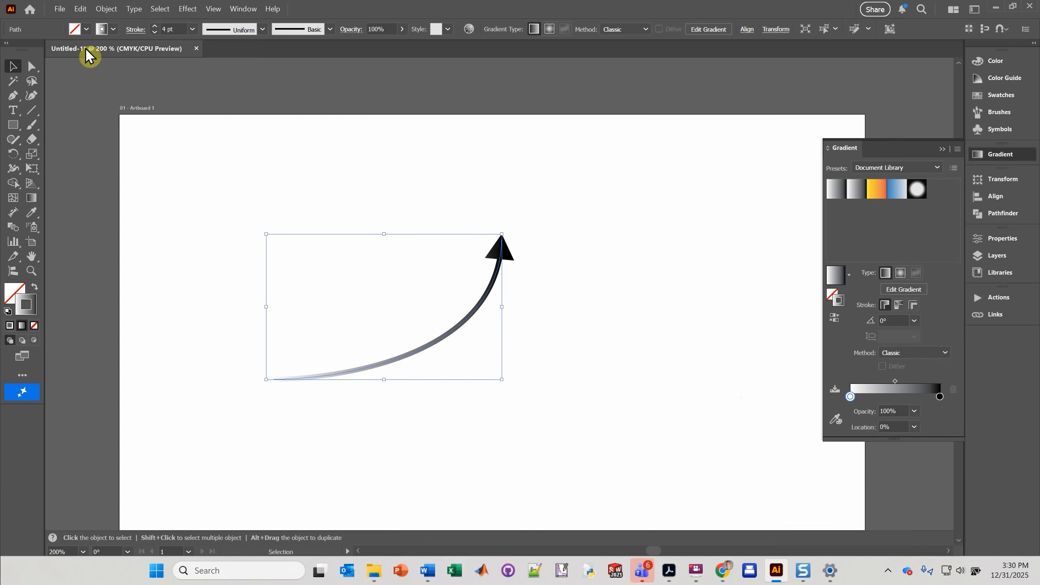
Step: Extend the path from its arrowhead end with the Pen tool, looping right and back so it ends pointing left
left_click(12, 95)
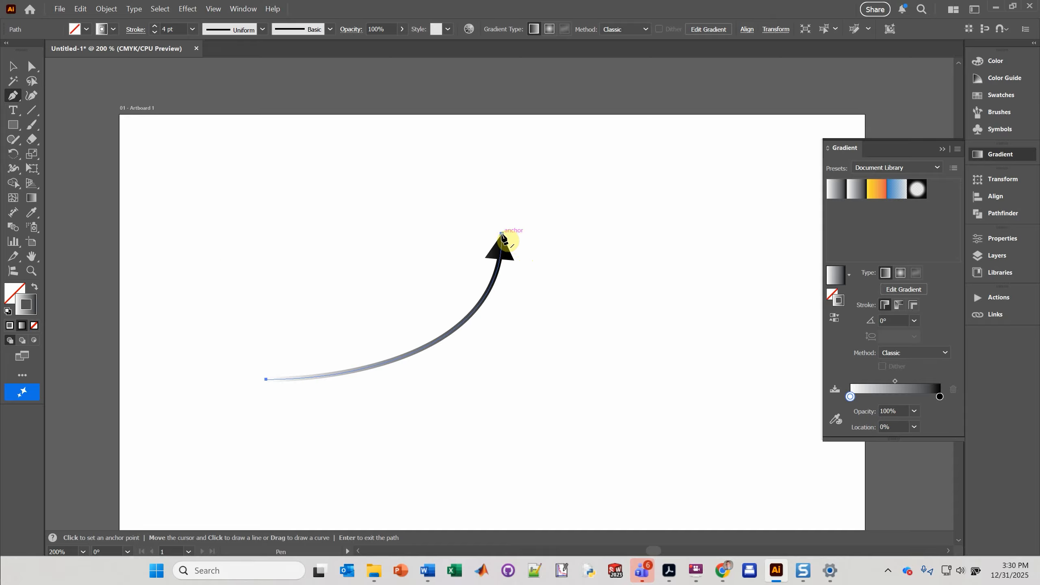
left_click_drag(502, 234, 655, 235)
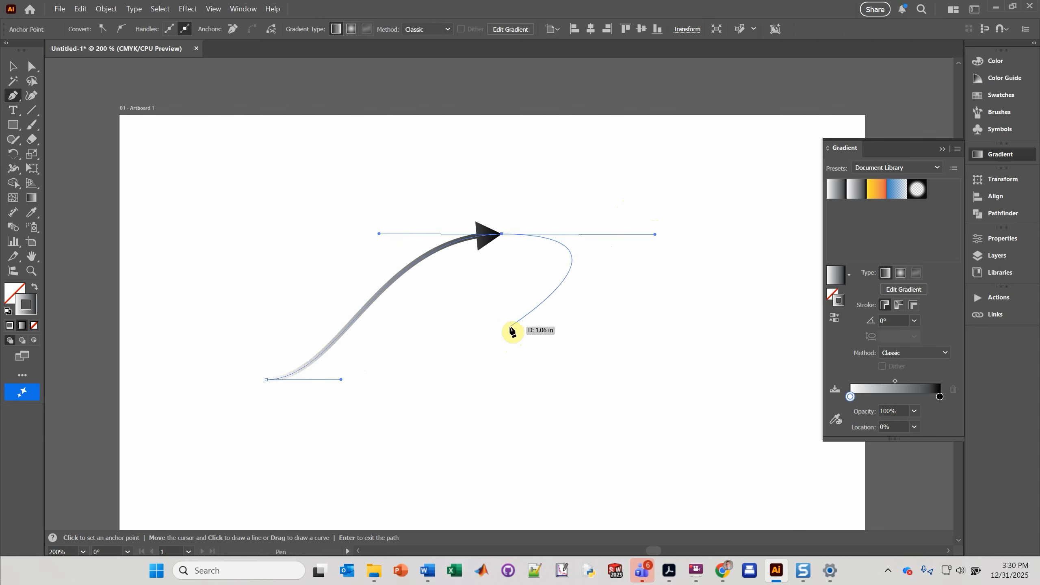
left_click_drag(508, 321, 433, 327)
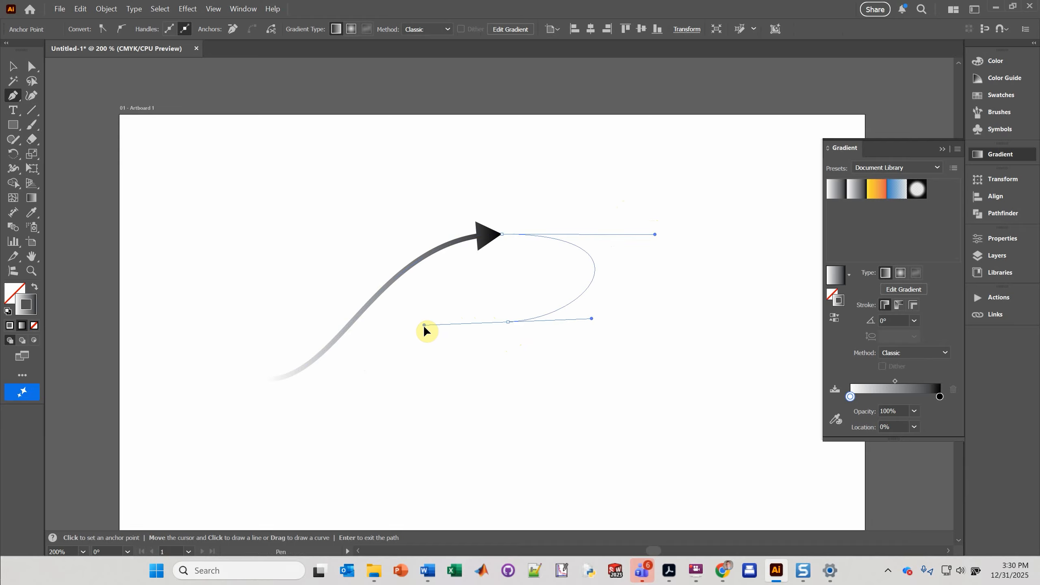
left_click_drag(425, 329, 424, 328)
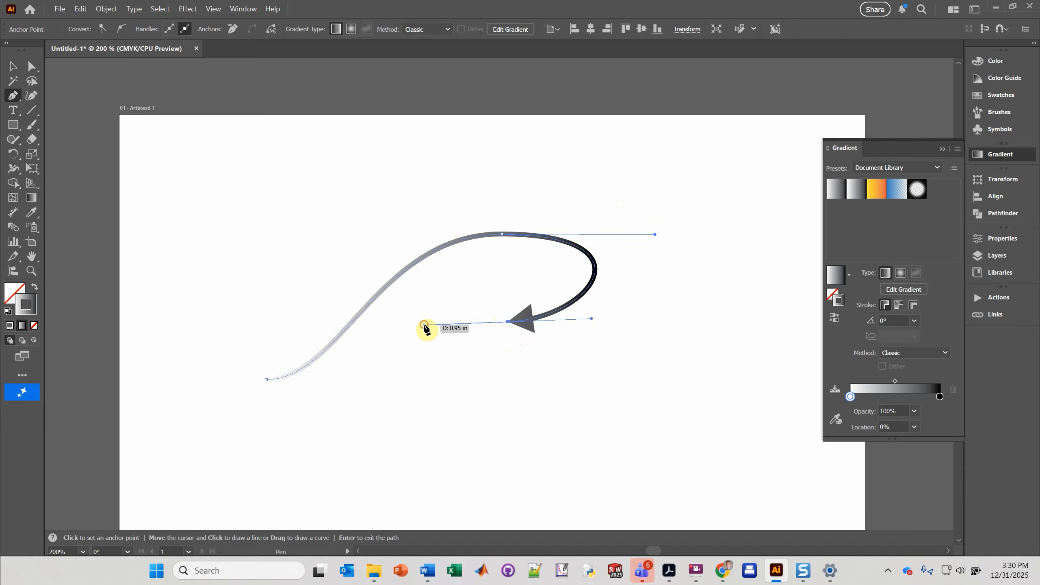
left_click(388, 326)
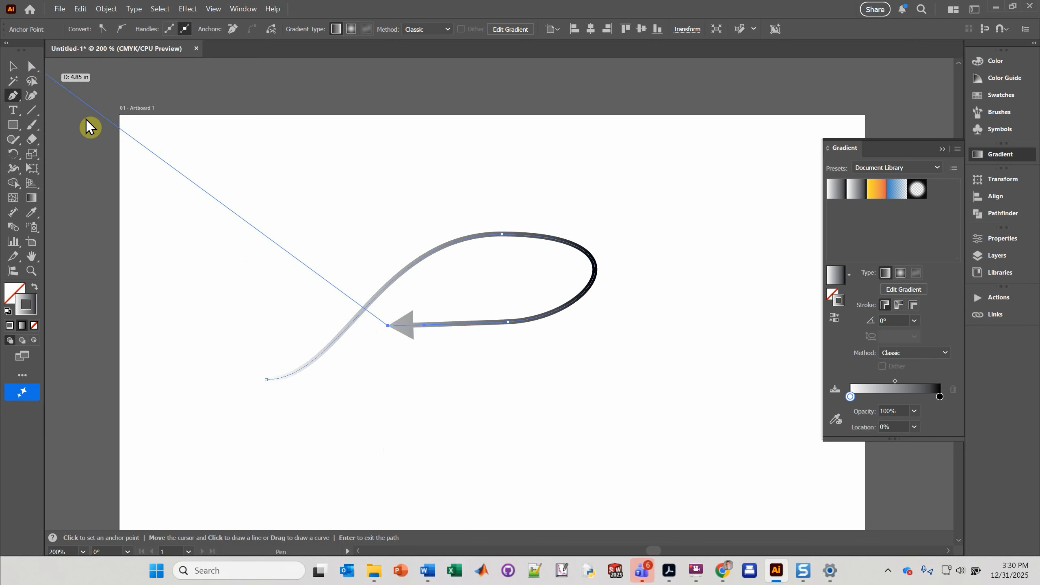
left_click(13, 67)
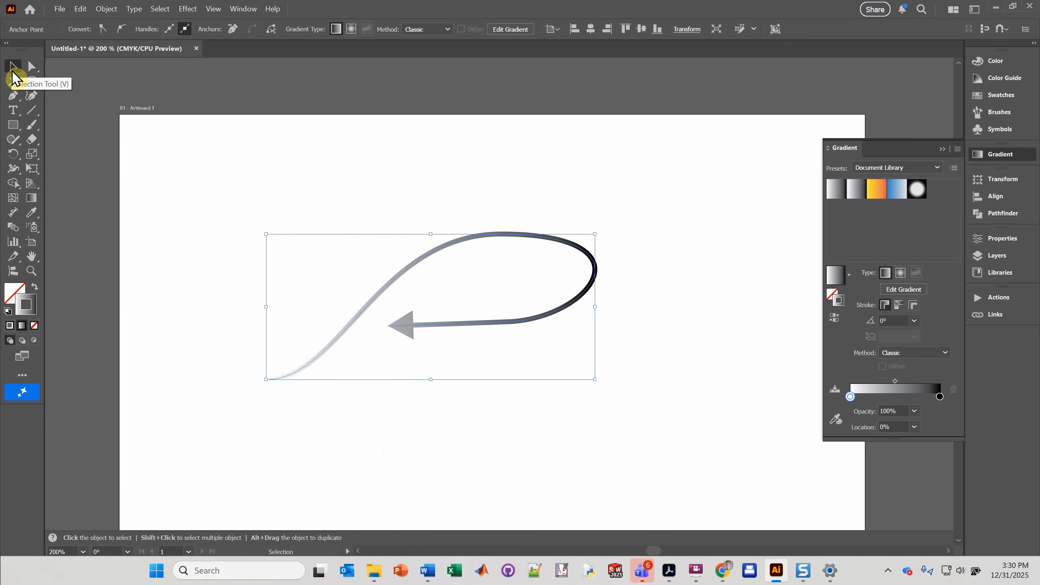
Step: Reselect the path and change its stroke from the gradient to solid black
left_click(360, 416)
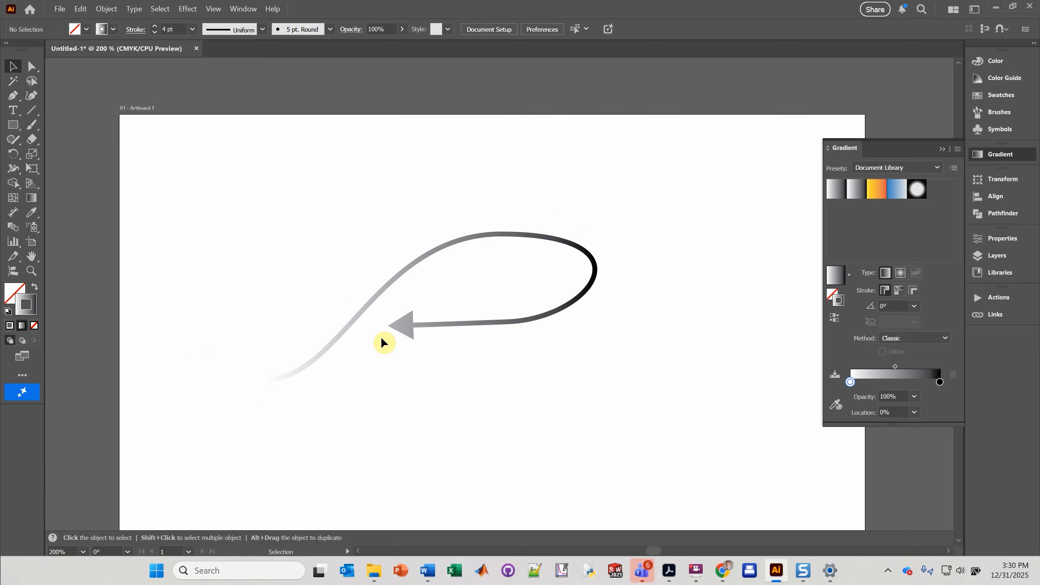
left_click(497, 318)
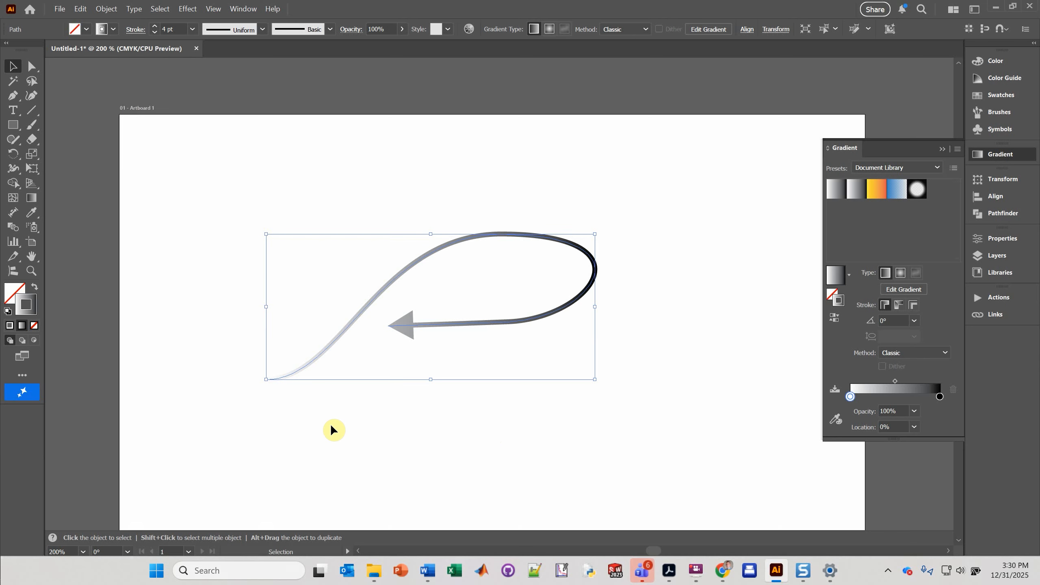
left_click(103, 29)
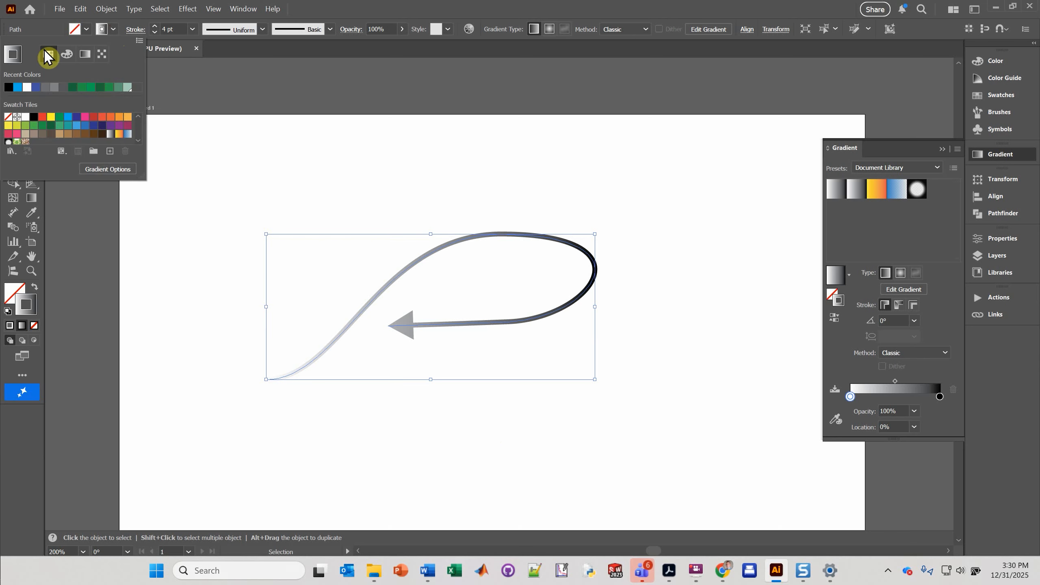
left_click(47, 54)
left_click(8, 88)
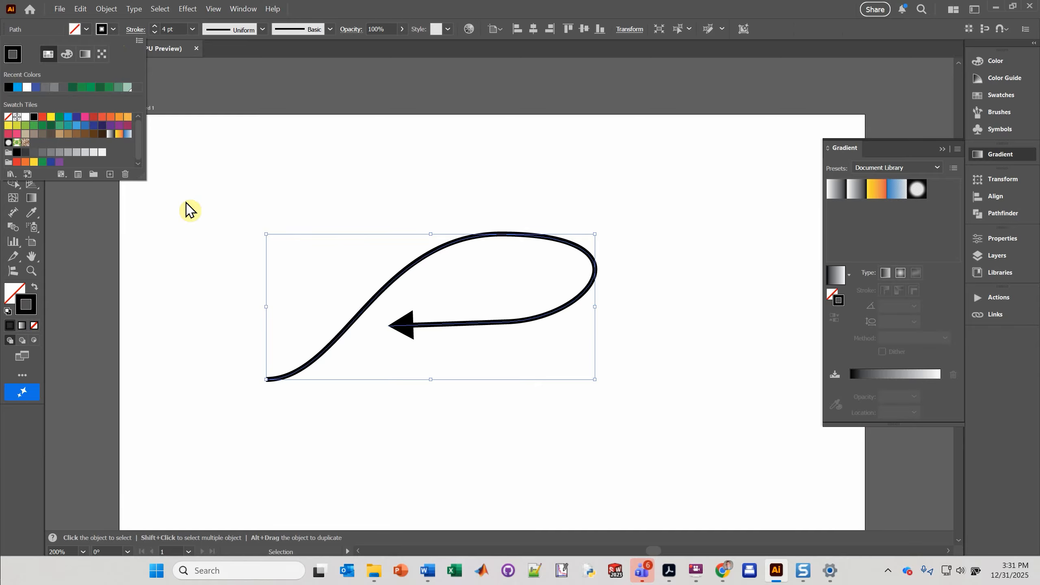
Step: Expand the path's appearance, then expand its fill and stroke into shapes
left_click(112, 10)
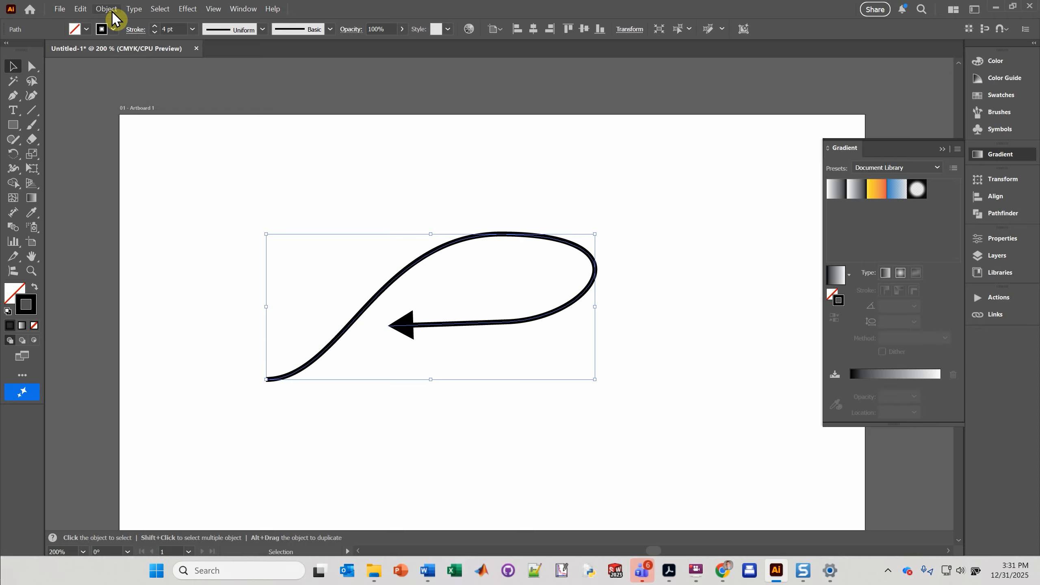
left_click(138, 213)
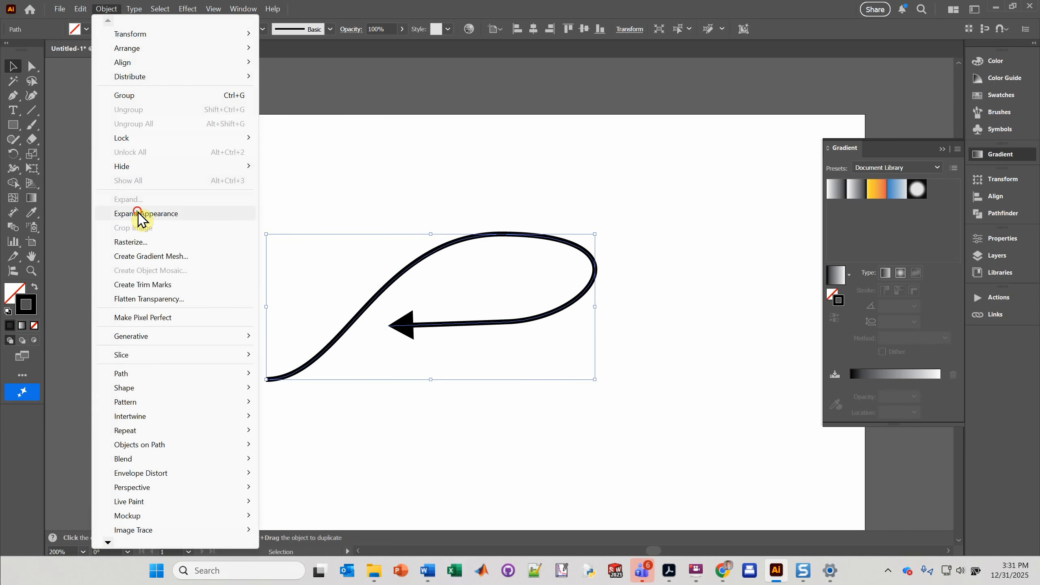
left_click(107, 8)
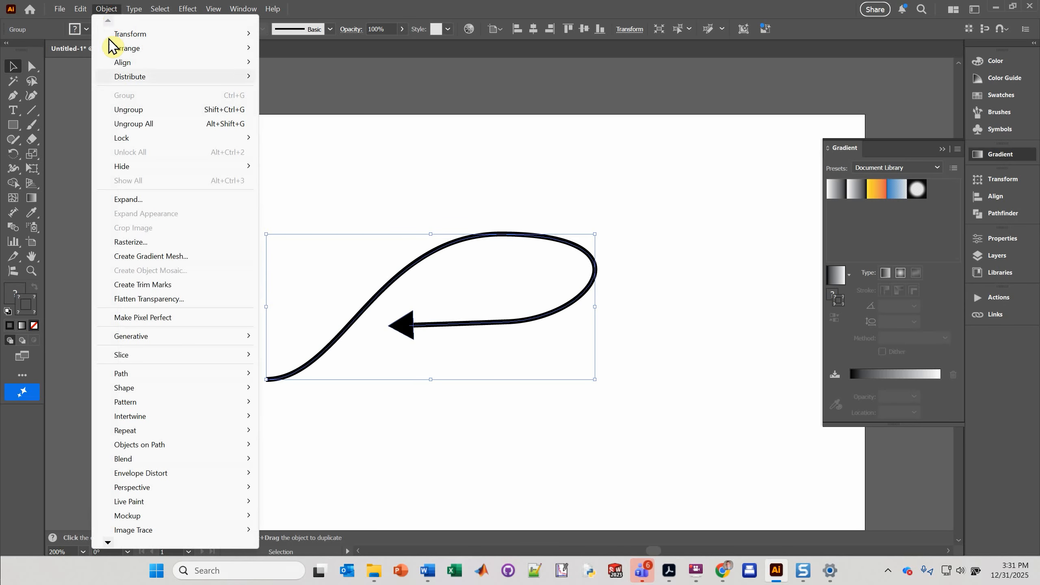
left_click(131, 201)
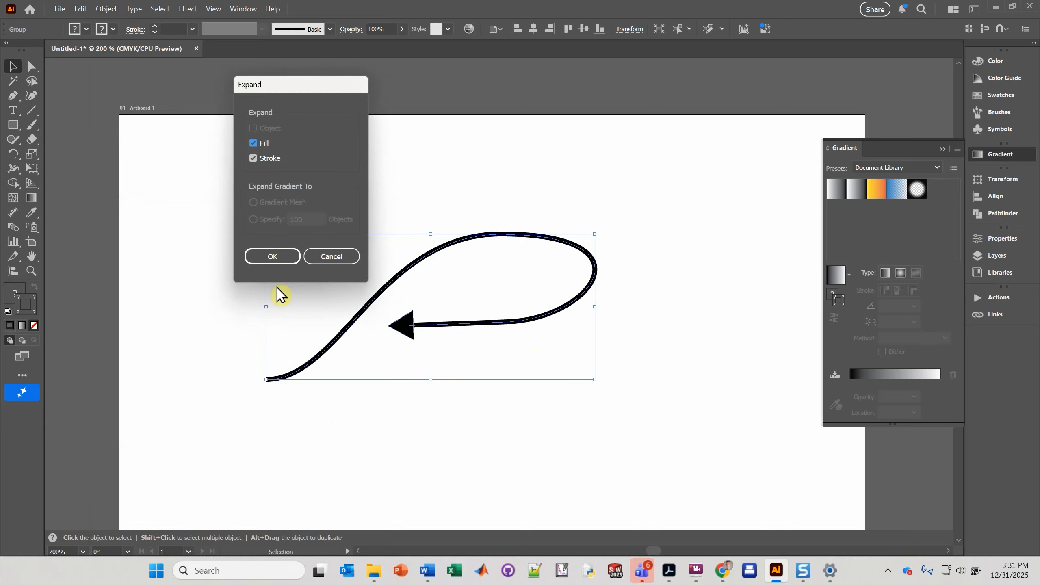
left_click(272, 258)
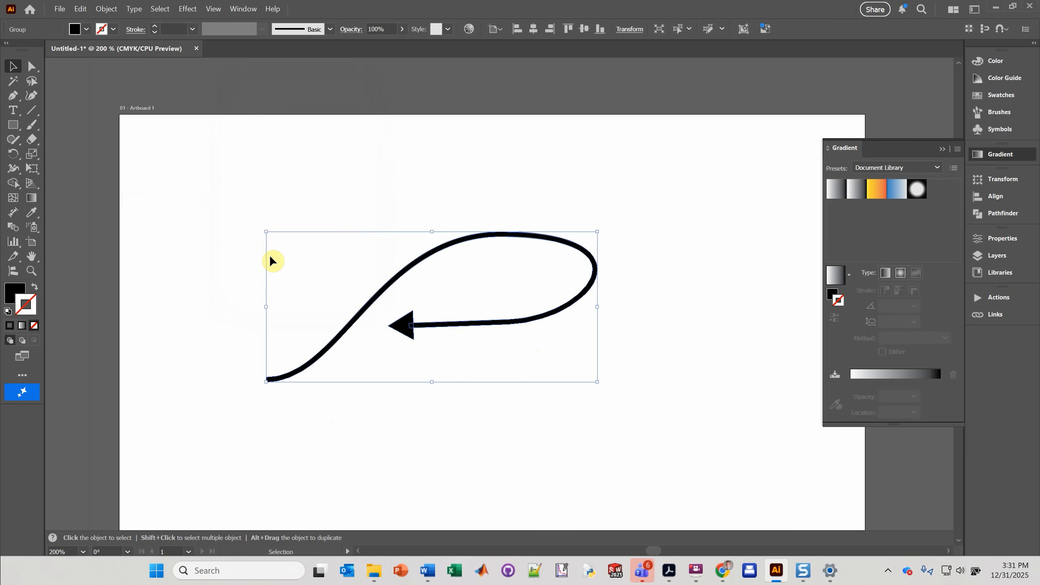
Step: Apply a freeform gradient to the expanded arrow and set the color point near the arrowhead to black
left_click(14, 185)
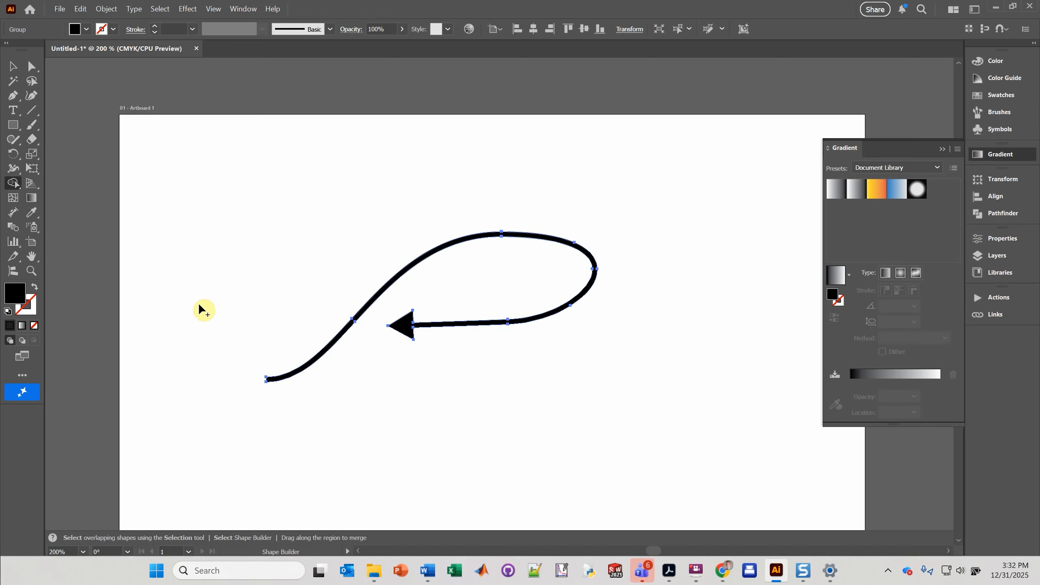
left_click(918, 275)
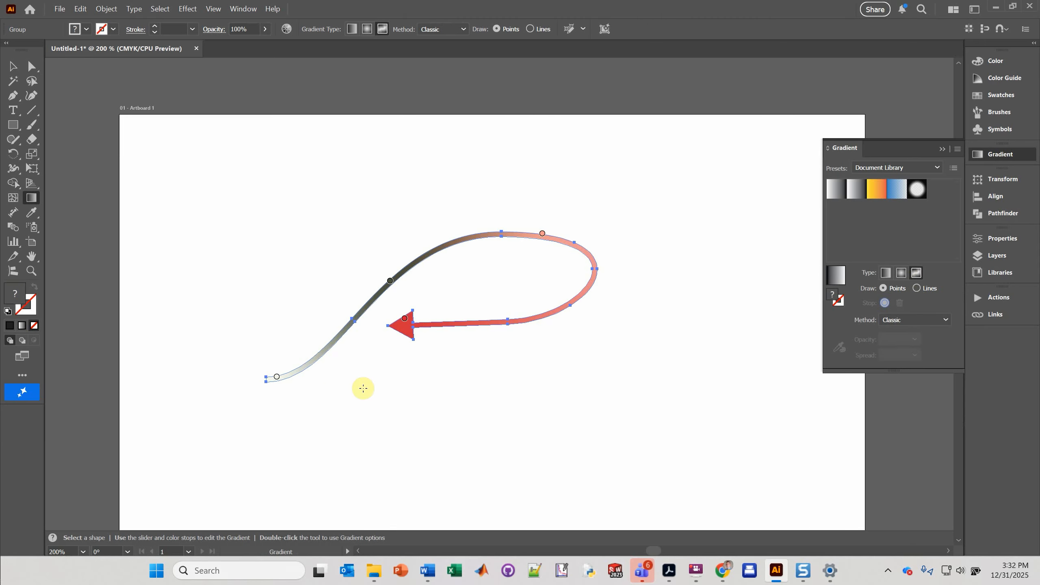
left_click(406, 320)
double_click(406, 323)
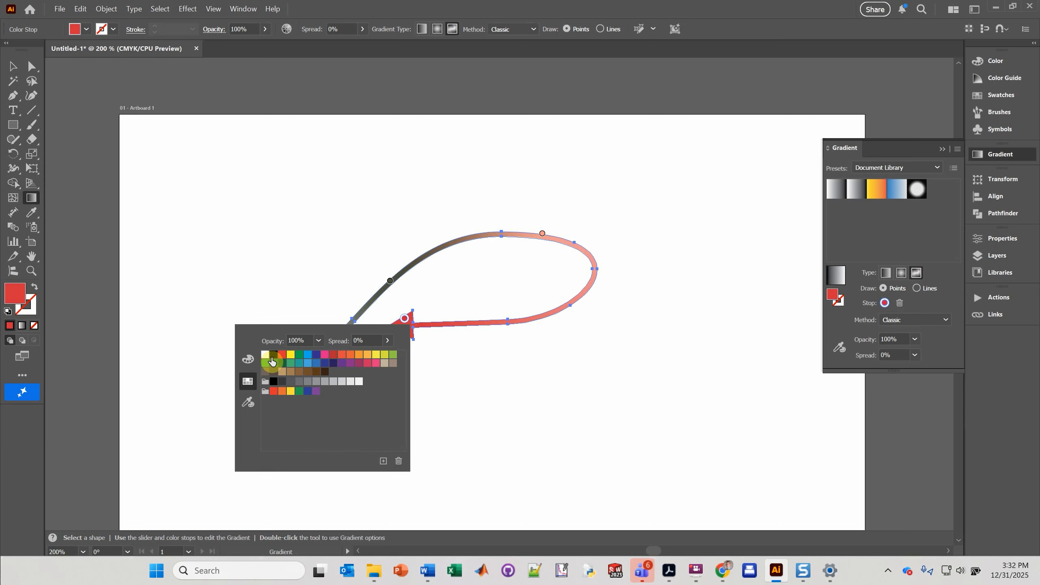
left_click(273, 355)
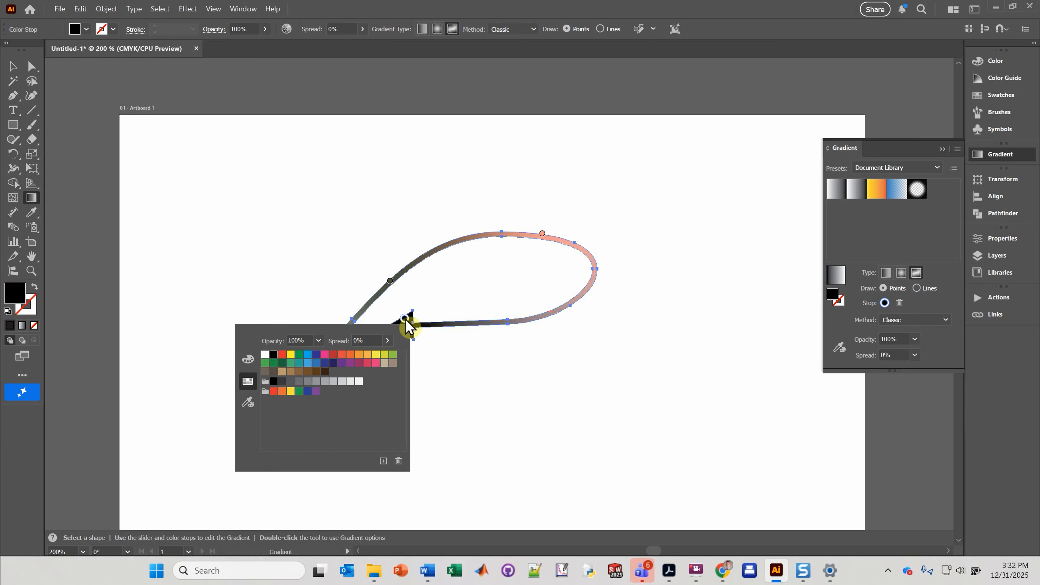
Step: Remove the freeform gradient's middle color point and set the tail-end color point to white
left_click(391, 281)
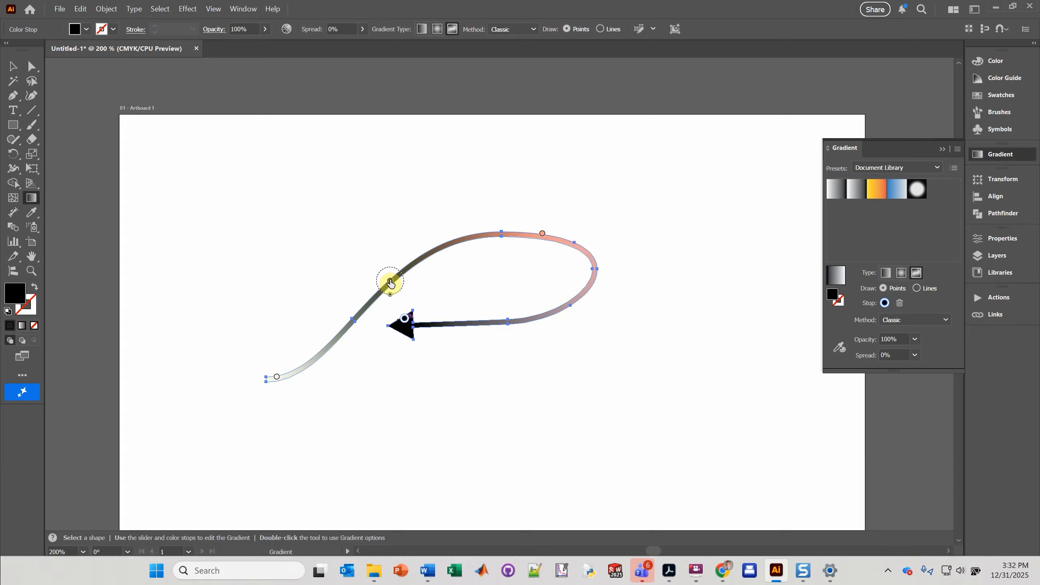
left_click_drag(390, 282, 303, 225)
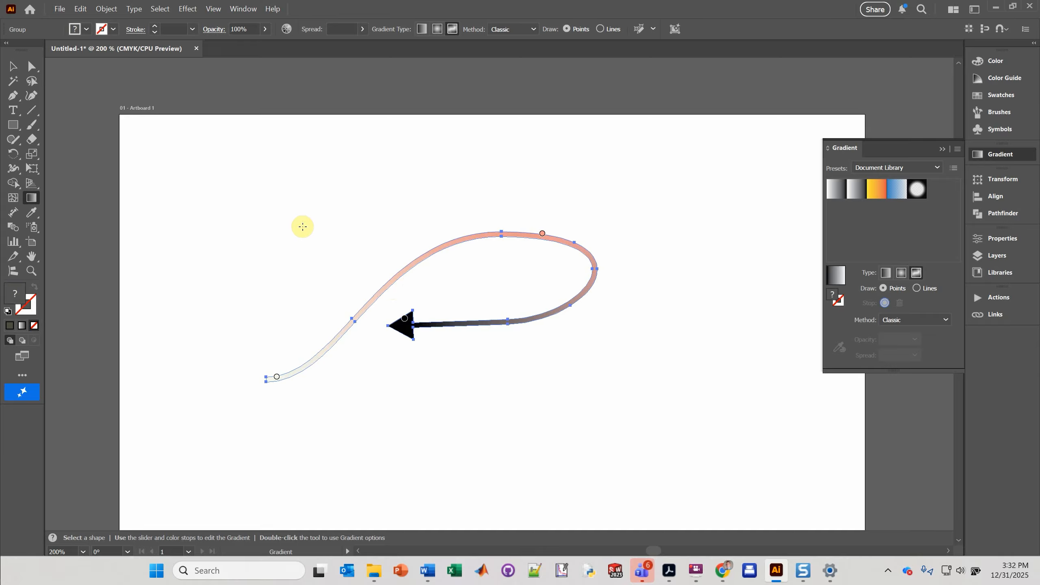
double_click(276, 379)
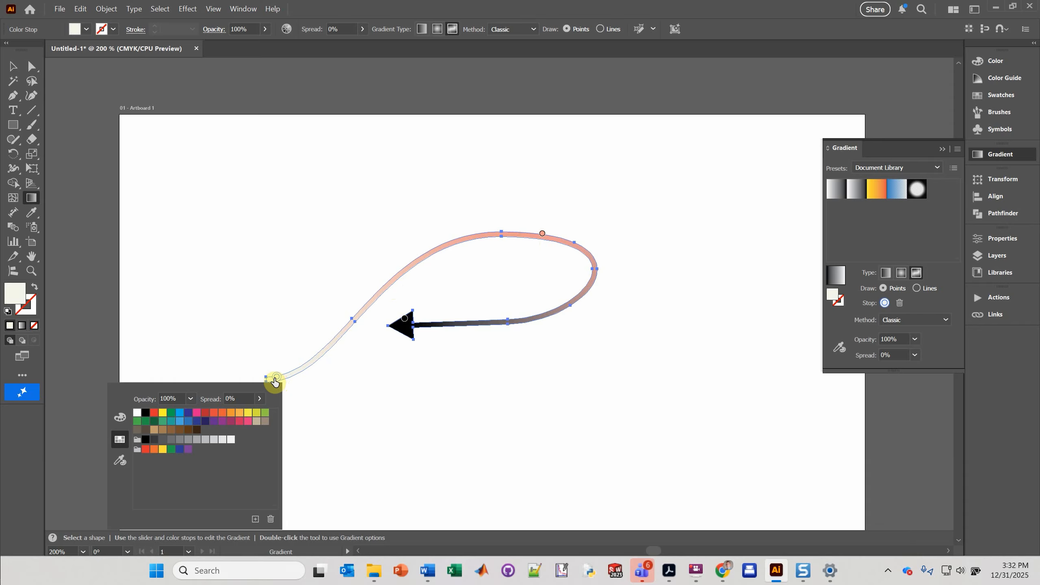
left_click(136, 417)
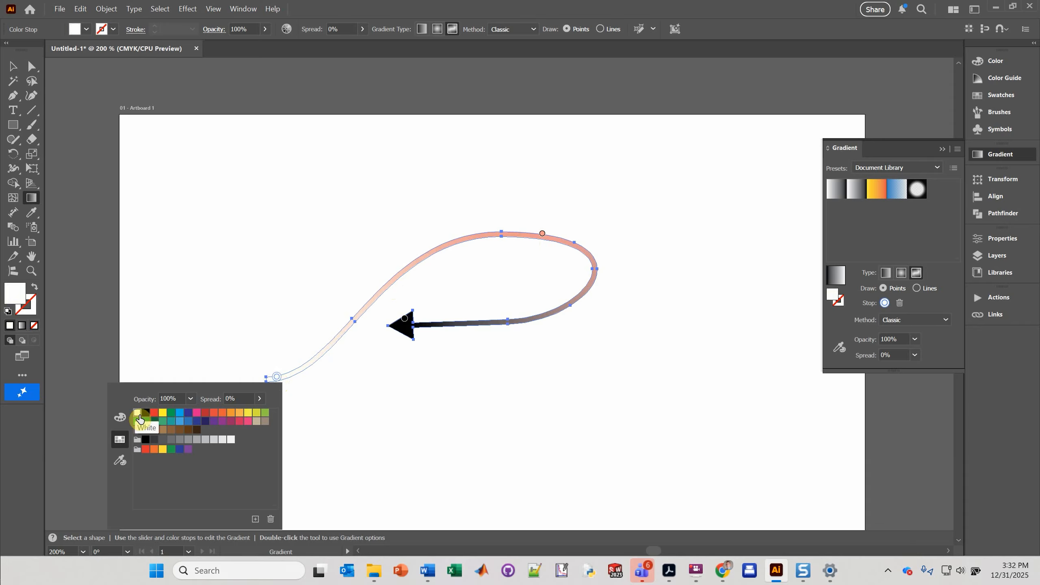
Step: Set the color point on top of the loop to gray
left_click(540, 233)
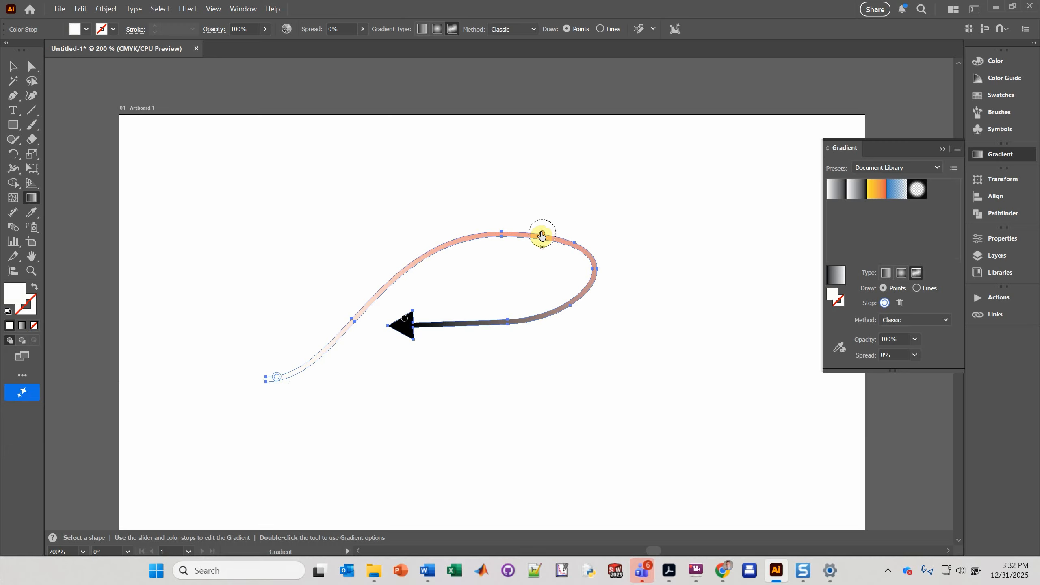
double_click(541, 234)
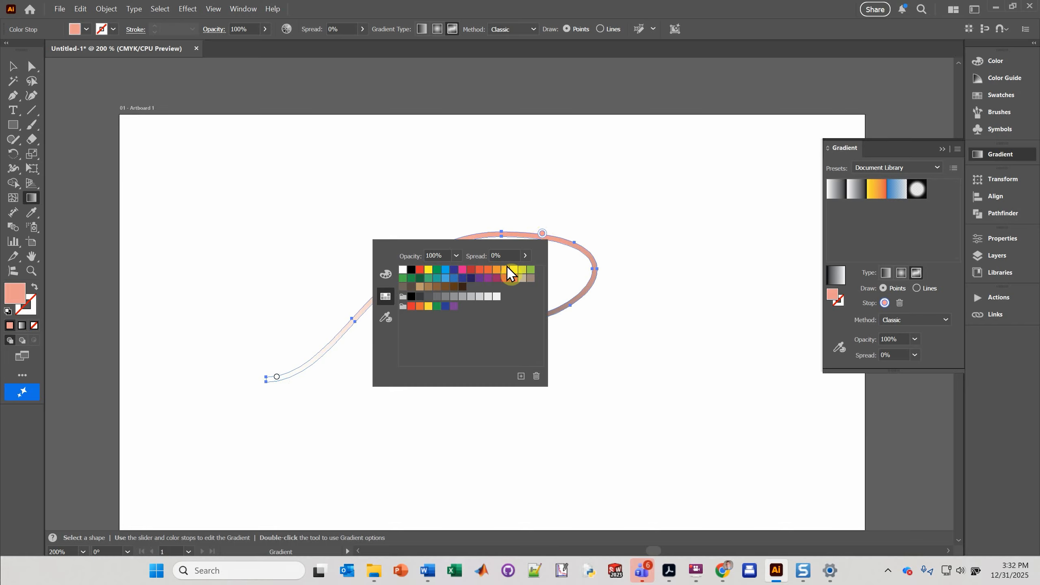
left_click(454, 297)
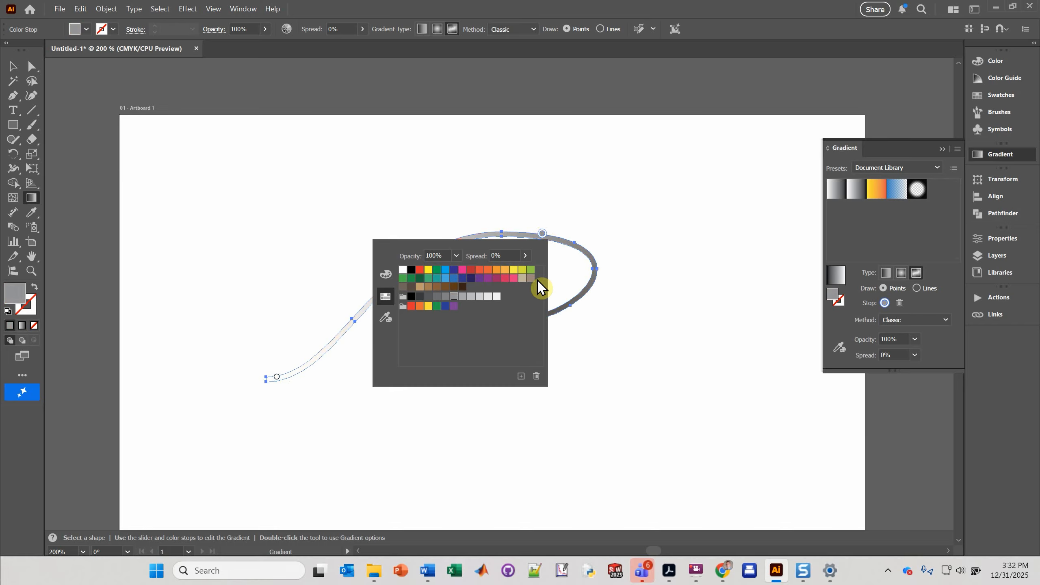
Step: Reposition the gray color point along the stroke to the right side of the loop
left_click(543, 234)
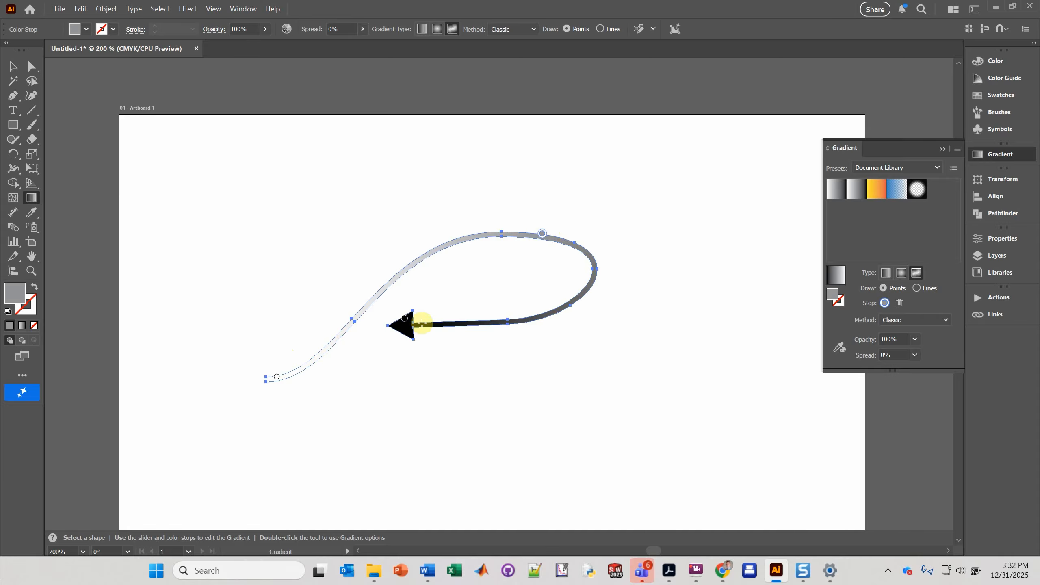
mouse_move(539, 234)
left_mouse_down()
mouse_move(448, 245)
mouse_move(409, 271)
left_mouse_up()
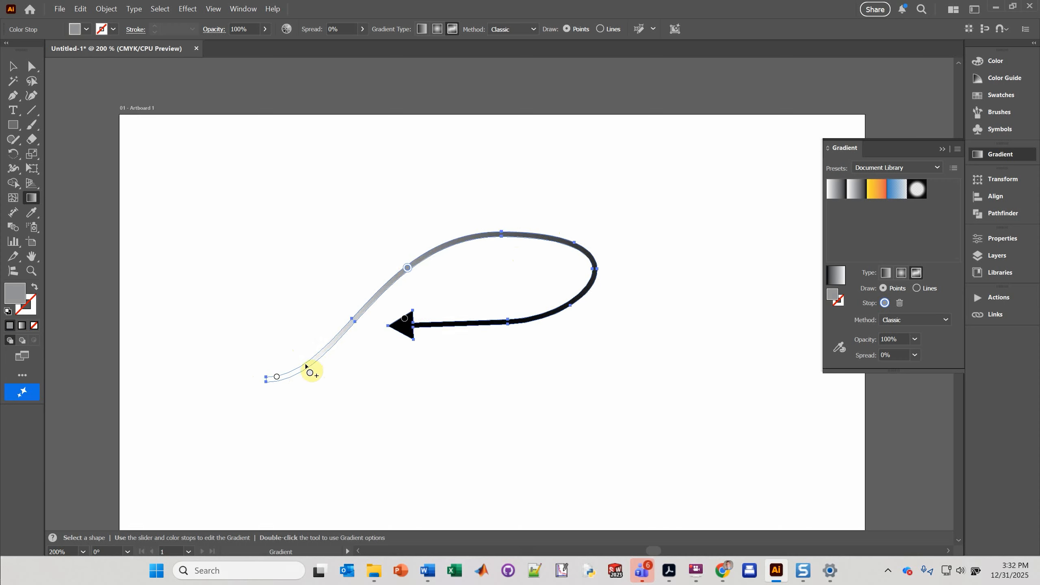
mouse_move(406, 270)
left_mouse_down()
mouse_move(449, 247)
mouse_move(619, 252)
mouse_move(591, 287)
mouse_move(476, 323)
left_mouse_up()
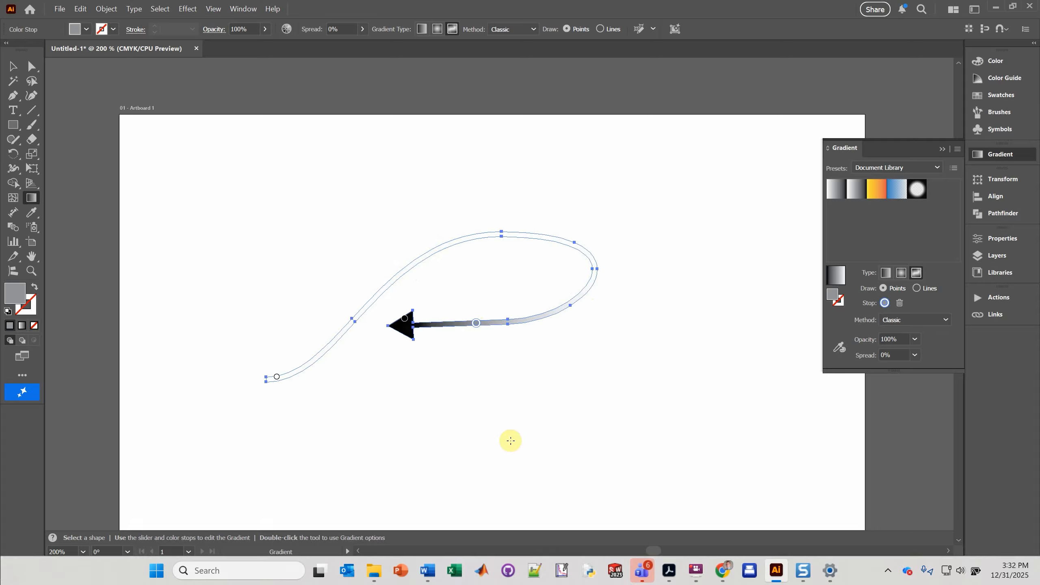
left_click(476, 324)
mouse_move(476, 323)
left_mouse_down()
mouse_move(591, 286)
mouse_move(592, 257)
left_mouse_up()
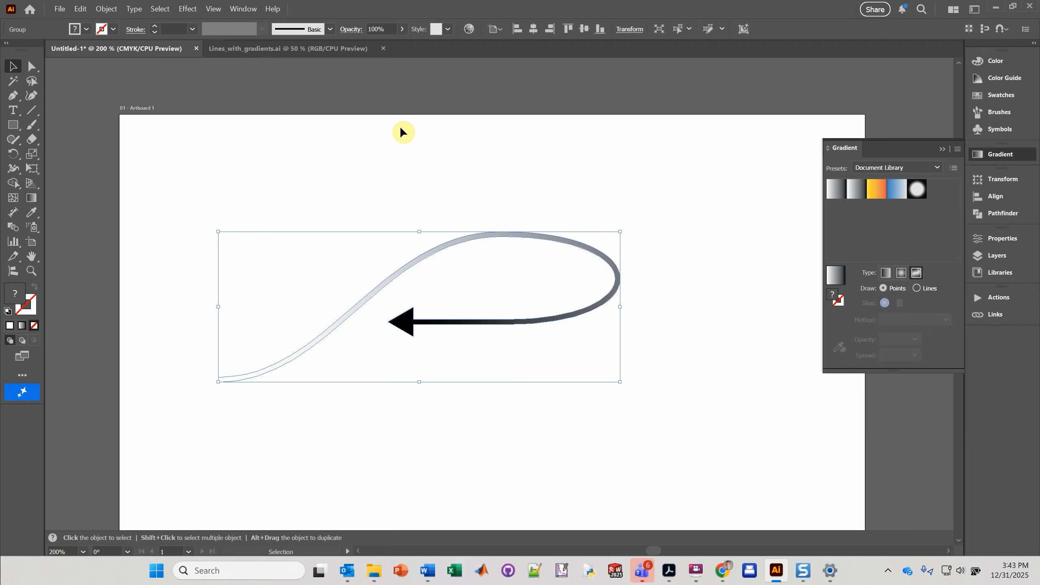
Step: Reselect the arrow with the Gradient tool, replace the tail-end color point with a new one, and open its swatches
left_click(176, 319)
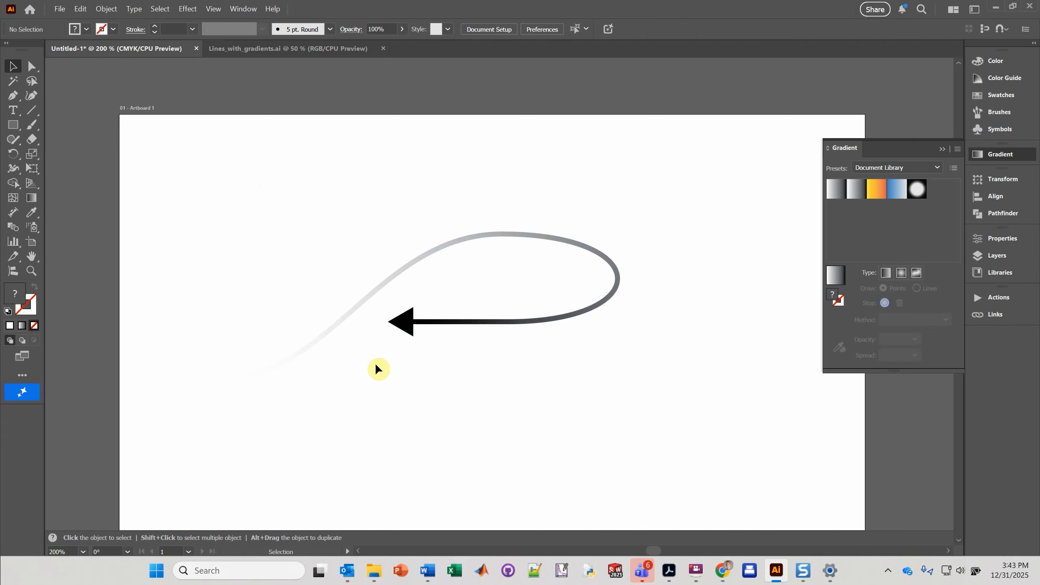
left_click(338, 324)
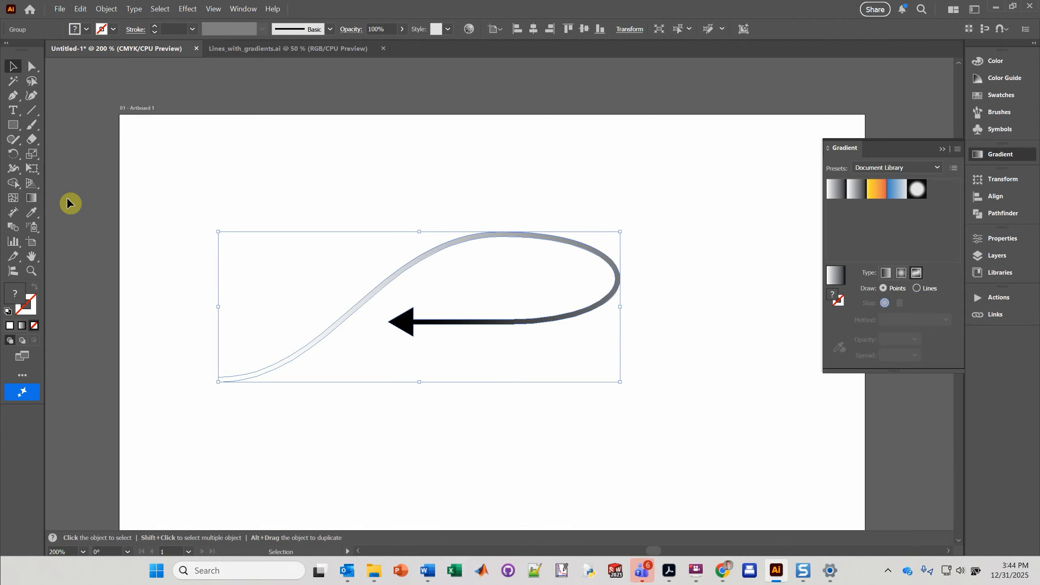
left_click(32, 198)
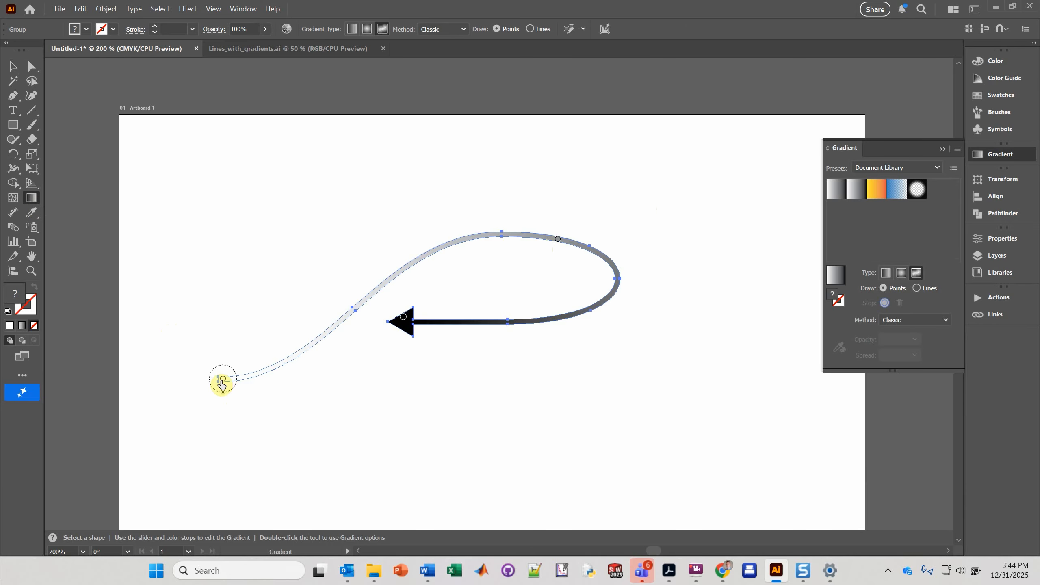
left_click_drag(222, 378, 226, 419)
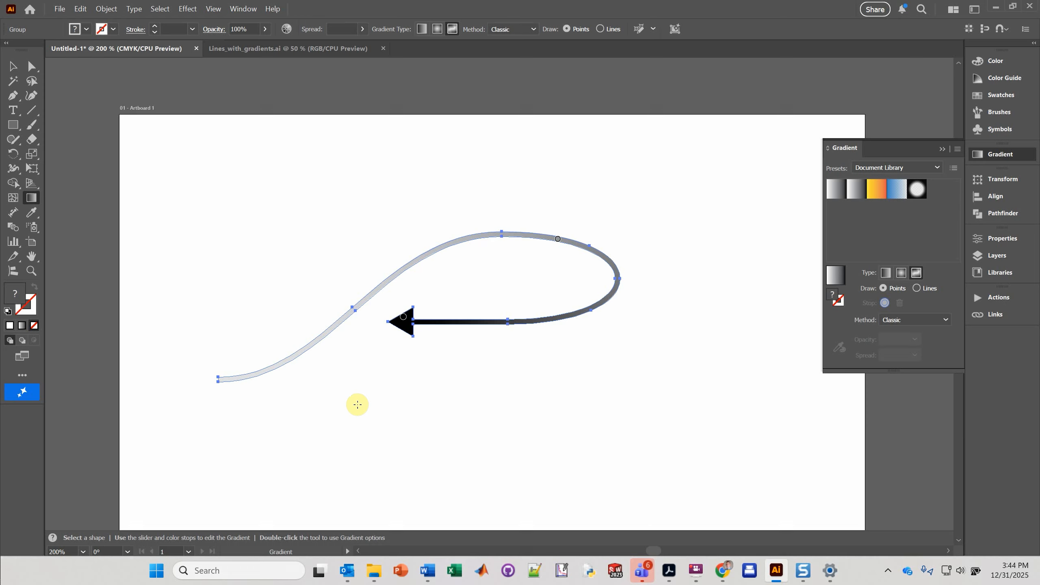
left_click(223, 381)
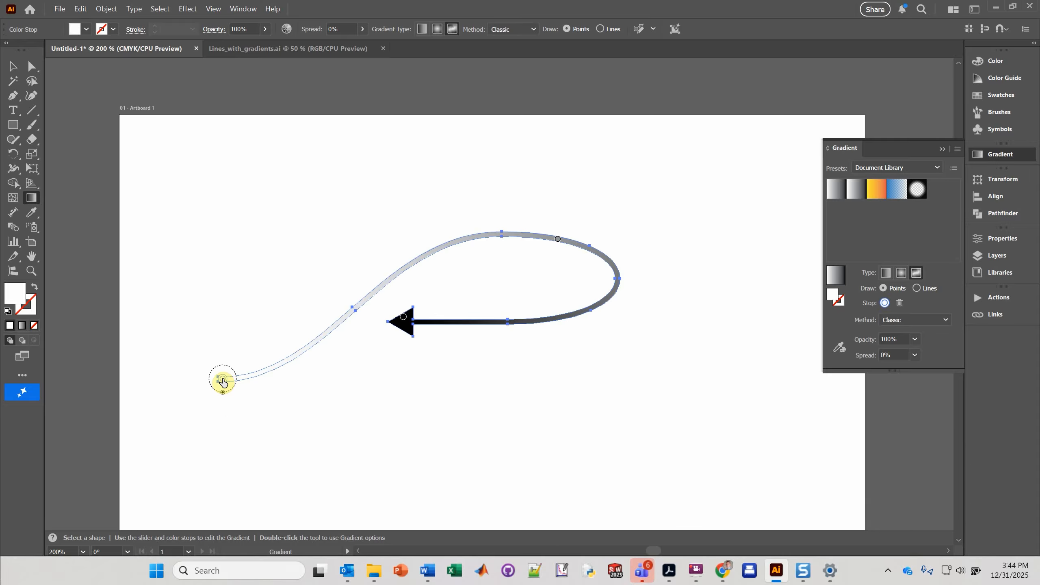
double_click(223, 381)
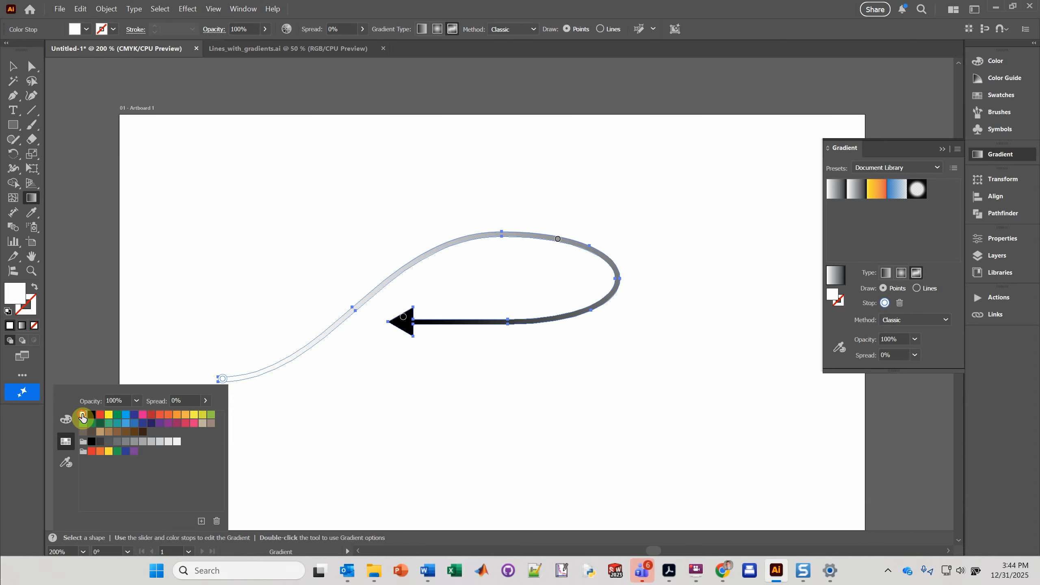